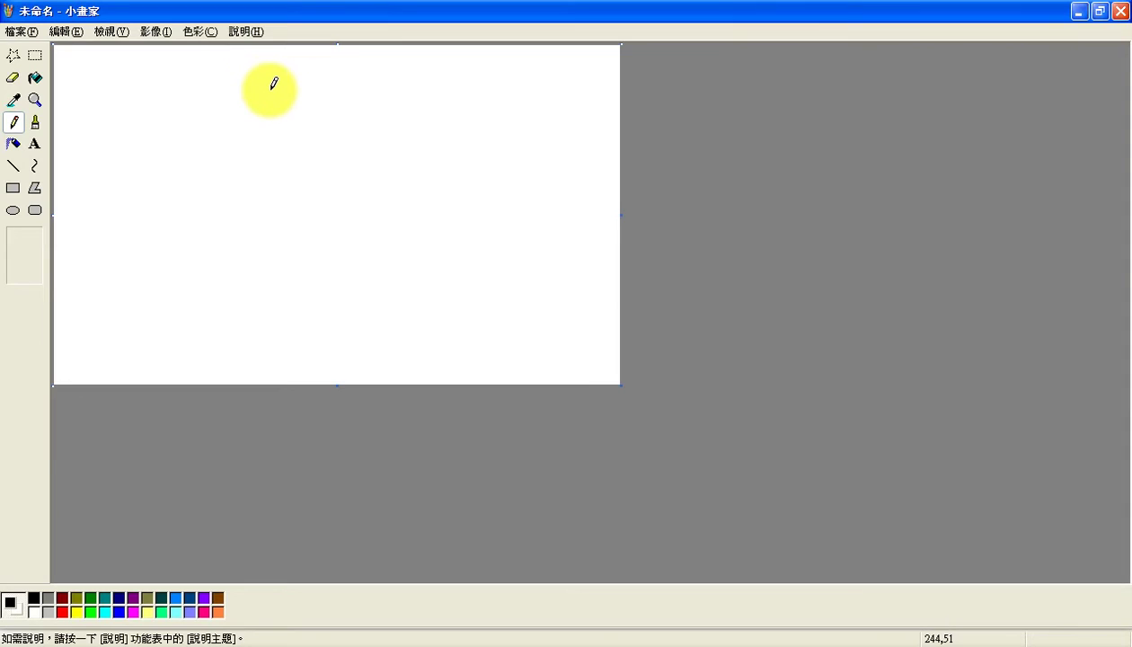
# - Draw a smiling giraffe head in black pencil near the canvas's upper edge, with ears, two horns and two eyes
pyautogui.moveTo(234, 90)
pyautogui.mouseDown()
pyautogui.moveTo(288, 78)
pyautogui.moveTo(316, 108)
pyautogui.moveTo(302, 117)
pyautogui.mouseUp()
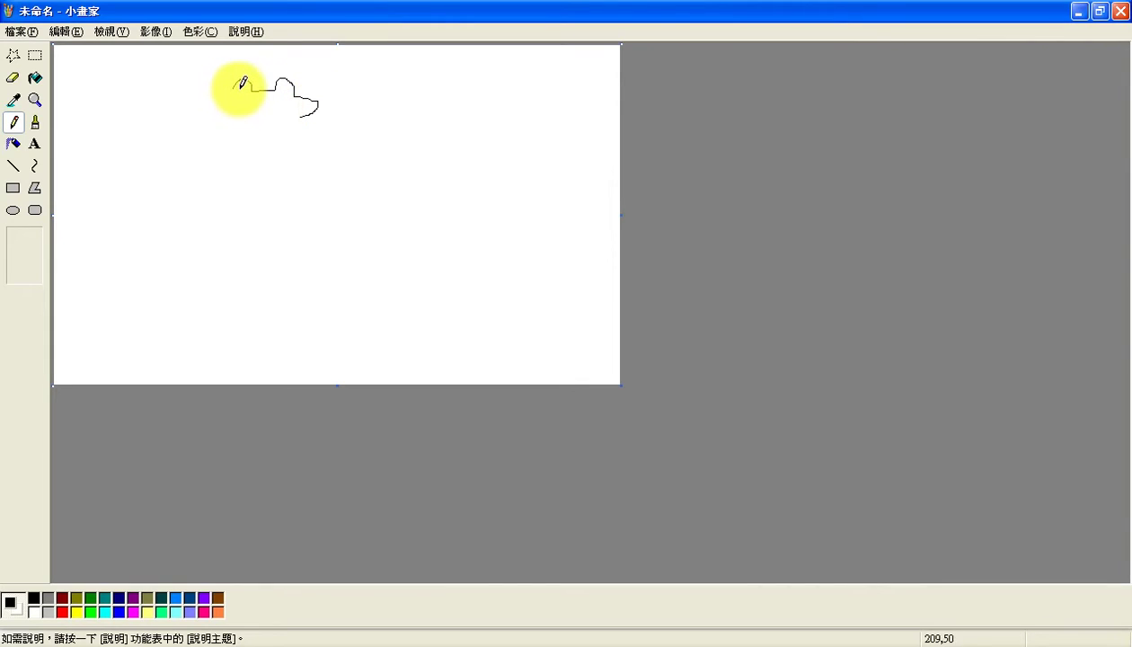
pyautogui.moveTo(237, 86)
pyautogui.mouseDown()
pyautogui.moveTo(210, 152)
pyautogui.moveTo(240, 169)
pyautogui.moveTo(284, 143)
pyautogui.moveTo(305, 106)
pyautogui.mouseUp()
pyautogui.moveTo(229, 140); pyautogui.dragTo(264, 144)
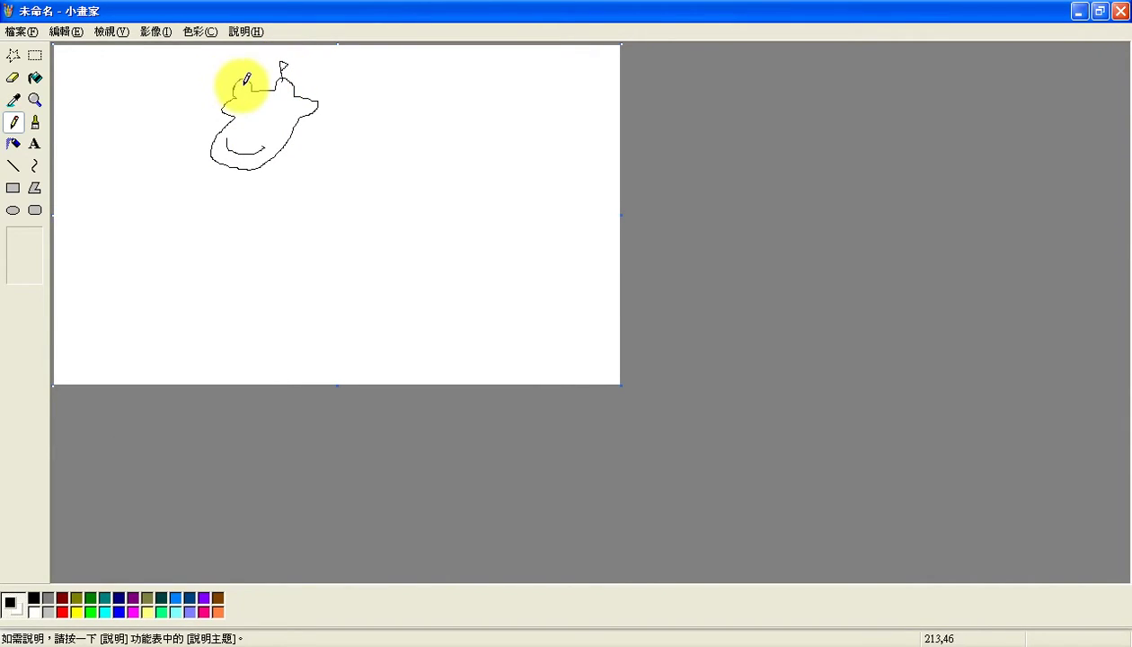
pyautogui.moveTo(243, 80); pyautogui.dragTo(242, 67)
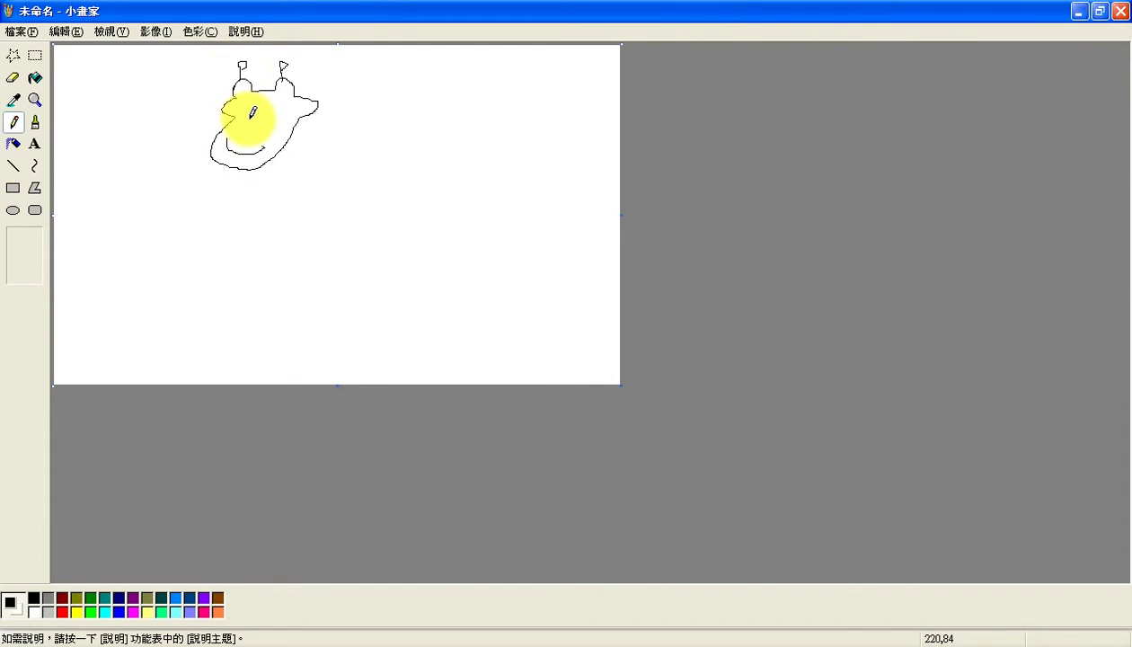
pyautogui.moveTo(252, 120)
pyautogui.mouseDown()
pyautogui.moveTo(239, 114)
pyautogui.moveTo(254, 112)
pyautogui.mouseUp()
pyautogui.moveTo(260, 116); pyautogui.dragTo(277, 118)
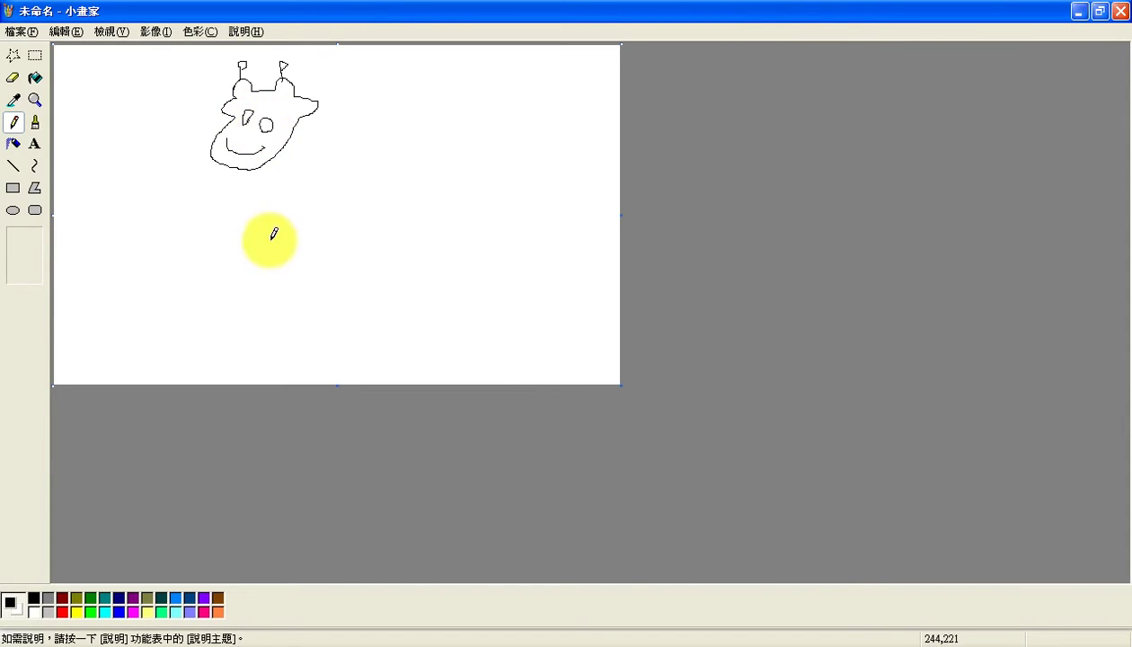
# - Draw the giraffe's neck, four-legged body and tail below the head, and outline five patches on the neck and body
pyautogui.moveTo(243, 173)
pyautogui.mouseDown()
pyautogui.moveTo(246, 342)
pyautogui.moveTo(267, 358)
pyautogui.moveTo(272, 316)
pyautogui.moveTo(285, 311)
pyautogui.moveTo(295, 348)
pyautogui.moveTo(341, 276)
pyautogui.moveTo(376, 340)
pyautogui.moveTo(388, 295)
pyautogui.moveTo(391, 332)
pyautogui.moveTo(411, 332)
pyautogui.moveTo(421, 241)
pyautogui.moveTo(388, 206)
pyautogui.moveTo(309, 230)
pyautogui.moveTo(275, 222)
pyautogui.moveTo(271, 159)
pyautogui.mouseUp()
pyautogui.moveTo(407, 222)
pyautogui.mouseDown()
pyautogui.moveTo(427, 203)
pyautogui.moveTo(450, 219)
pyautogui.moveTo(458, 203)
pyautogui.mouseUp()
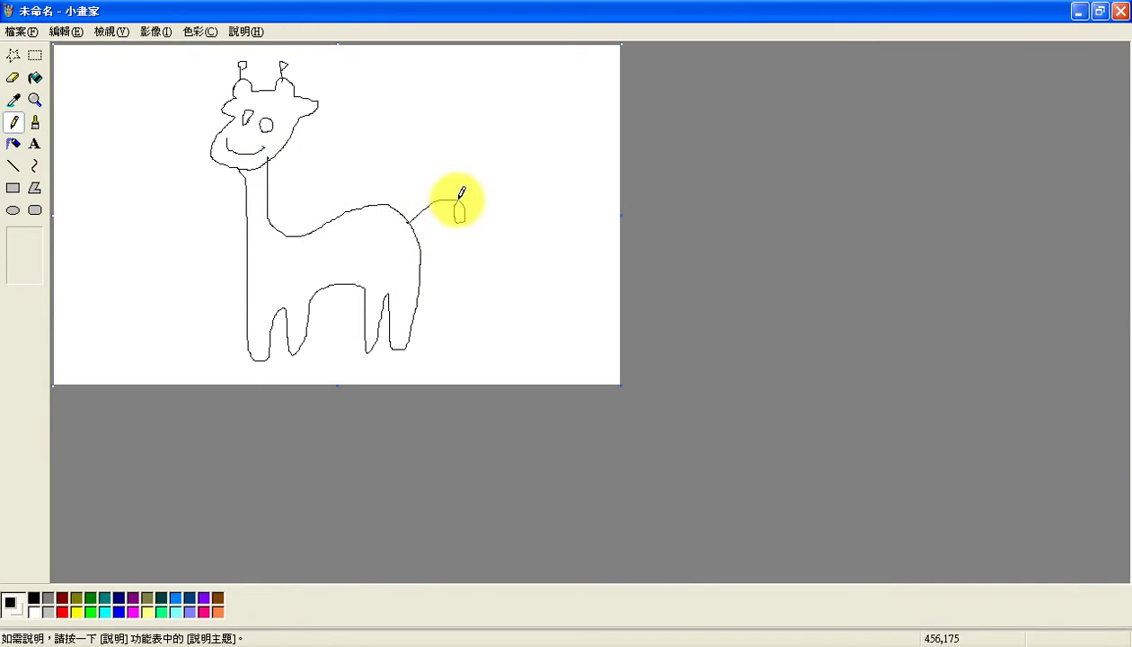
pyautogui.moveTo(275, 229)
pyautogui.mouseDown()
pyautogui.moveTo(291, 254)
pyautogui.moveTo(314, 230)
pyautogui.moveTo(286, 233)
pyautogui.moveTo(278, 219)
pyautogui.mouseUp()
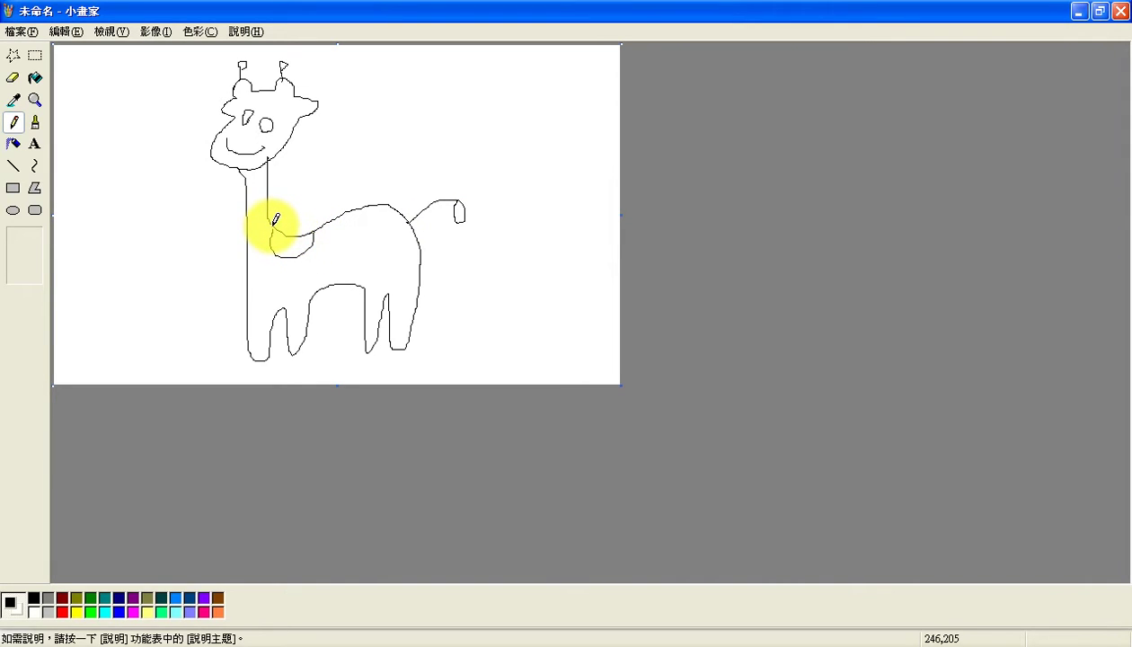
pyautogui.moveTo(384, 257)
pyautogui.mouseDown()
pyautogui.moveTo(371, 237)
pyautogui.moveTo(392, 240)
pyautogui.mouseUp()
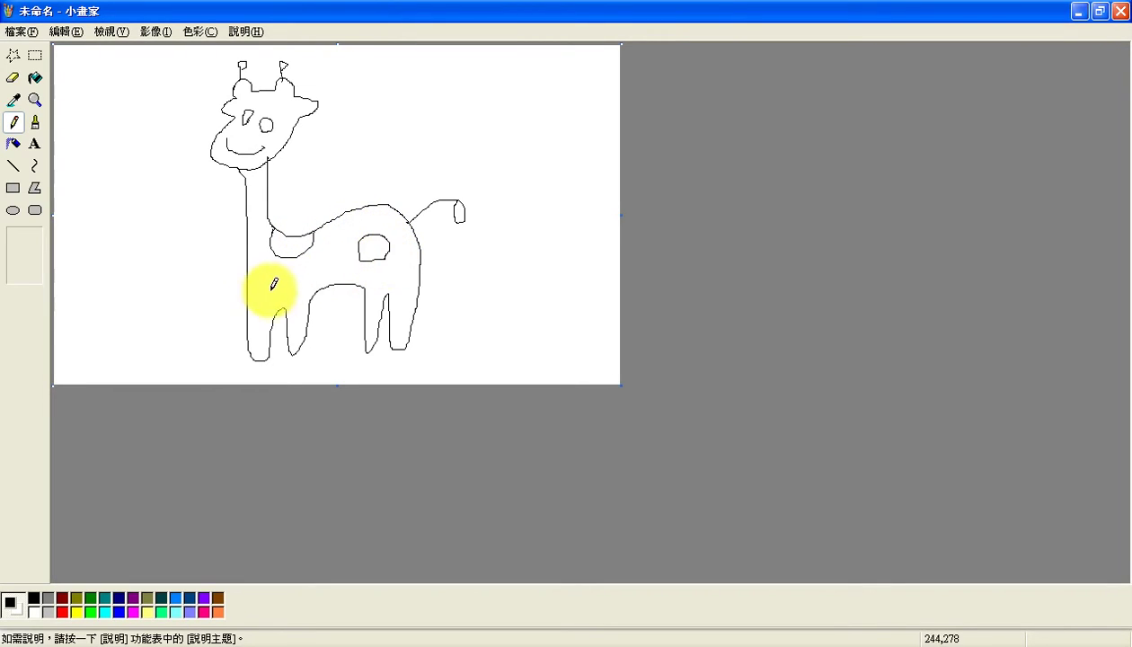
pyautogui.moveTo(267, 283)
pyautogui.mouseDown()
pyautogui.moveTo(248, 278)
pyautogui.moveTo(280, 278)
pyautogui.moveTo(271, 290)
pyautogui.mouseUp()
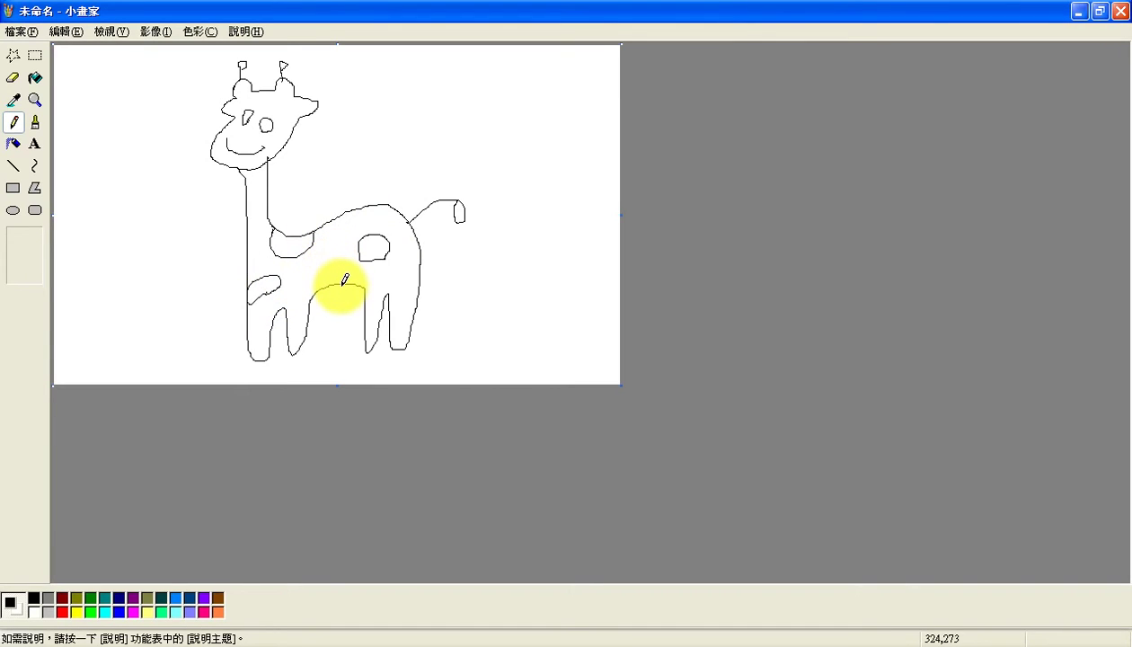
pyautogui.moveTo(348, 277)
pyautogui.mouseDown()
pyautogui.moveTo(338, 266)
pyautogui.moveTo(313, 287)
pyautogui.mouseUp()
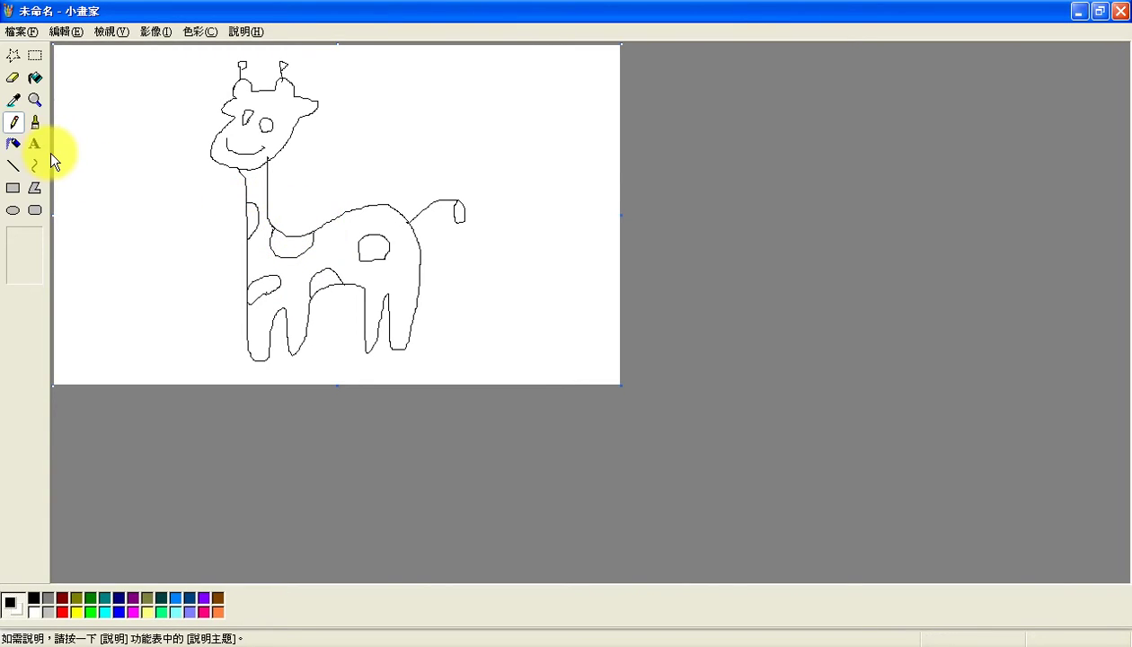
# - Fill the giraffe's neck, body and legs with yellow, leaving the patches white
pyautogui.click(34, 78)
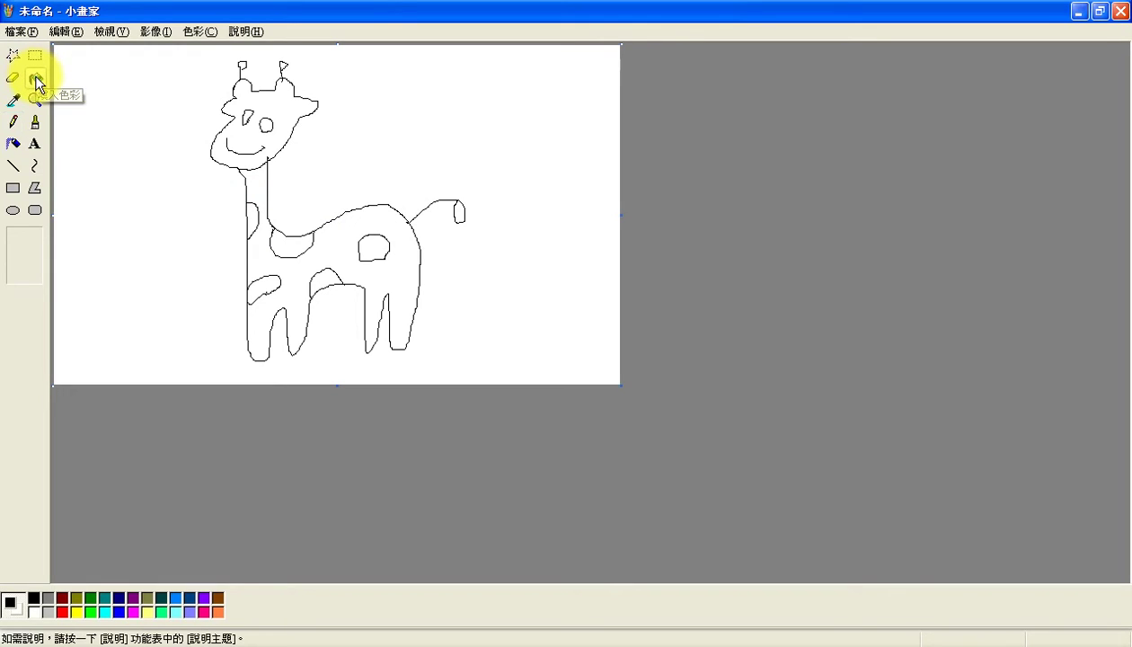
pyautogui.click(80, 612)
pyautogui.click(268, 259)
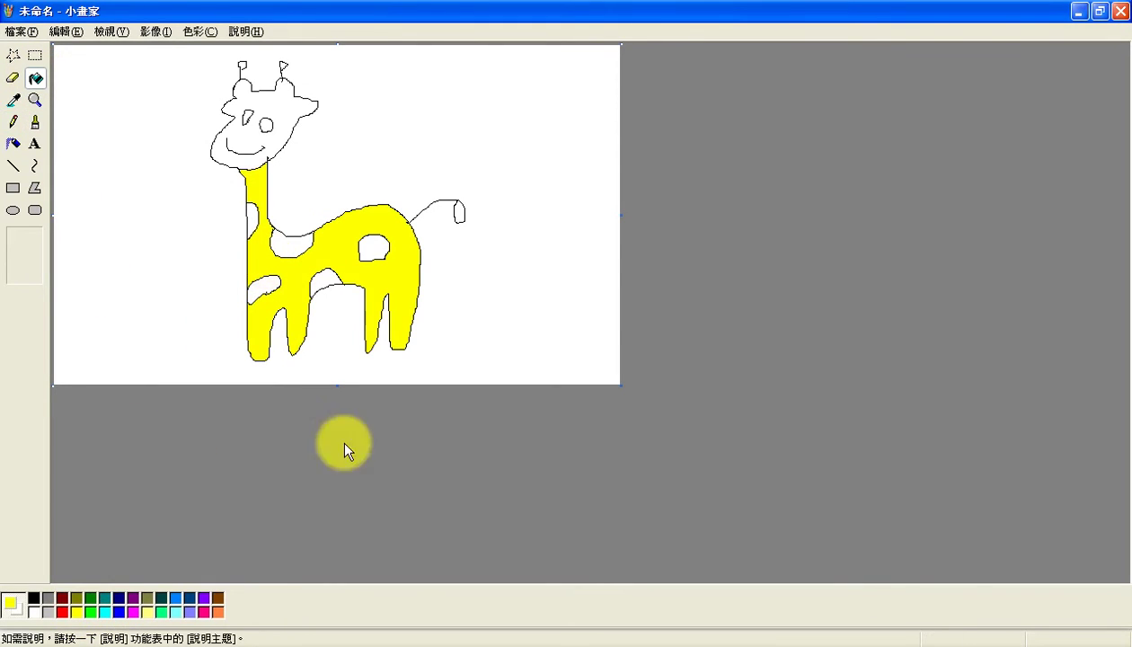
# - Fill the patches: rear one crimson pink, back one magenta, neck one green, chest one violet and belly one spring green
pyautogui.click(204, 612)
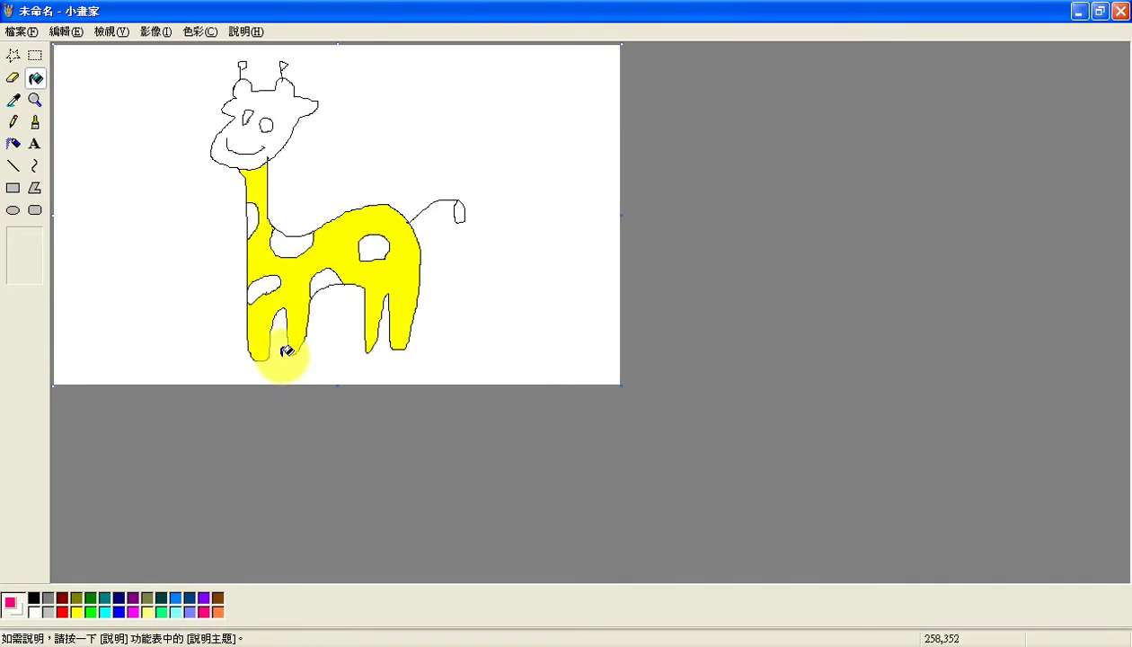
pyautogui.click(383, 242)
pyautogui.click(135, 613)
pyautogui.click(296, 248)
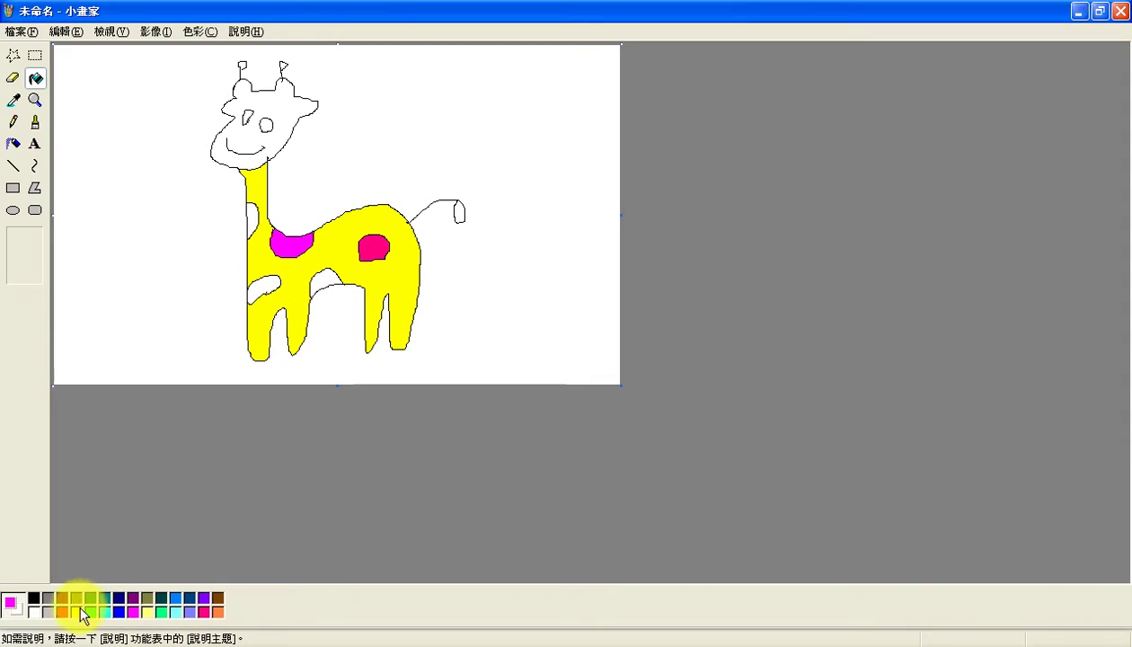
pyautogui.click(91, 612)
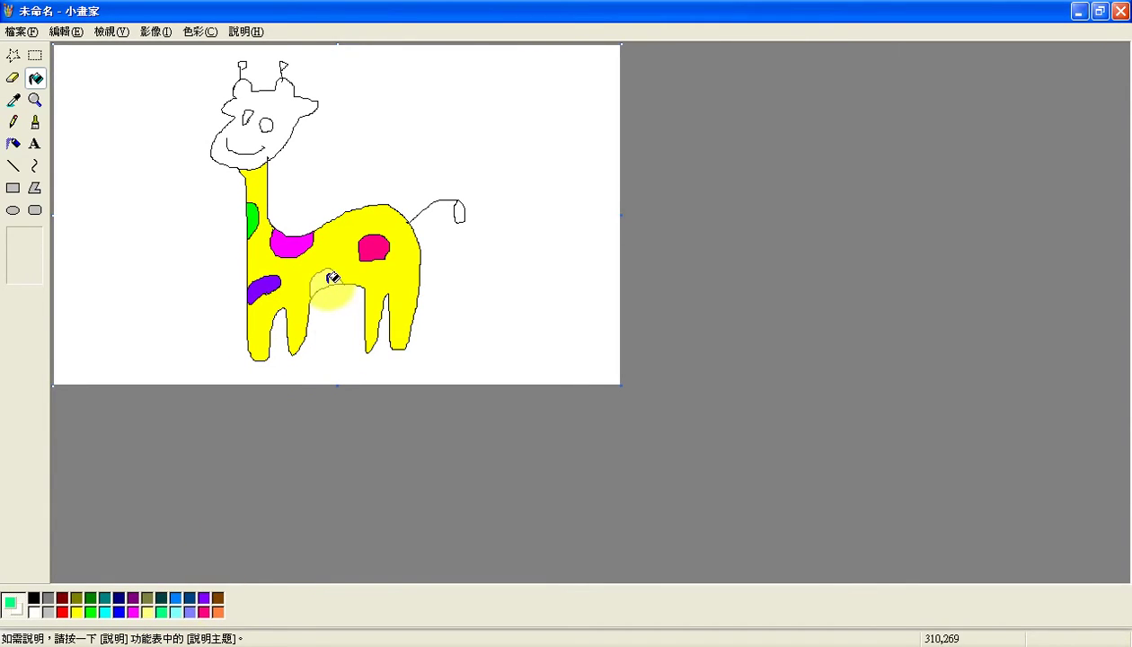
# - Fill the giraffe's head with orange and its triangular horn tip with magenta
pyautogui.click(219, 613)
pyautogui.click(270, 106)
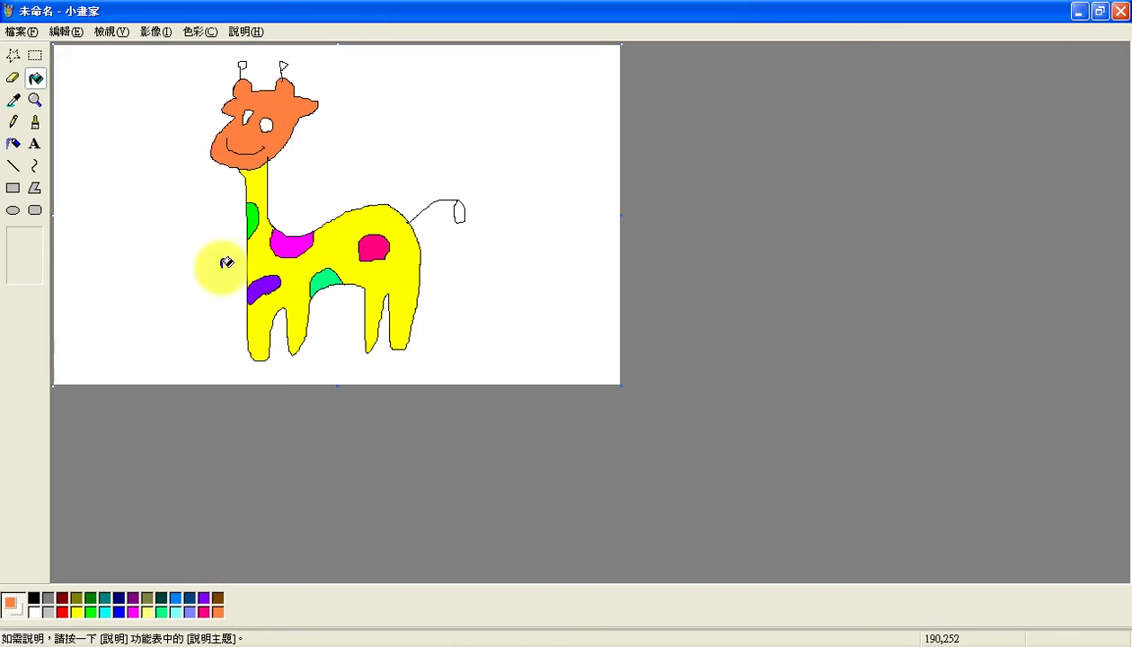
pyautogui.click(133, 612)
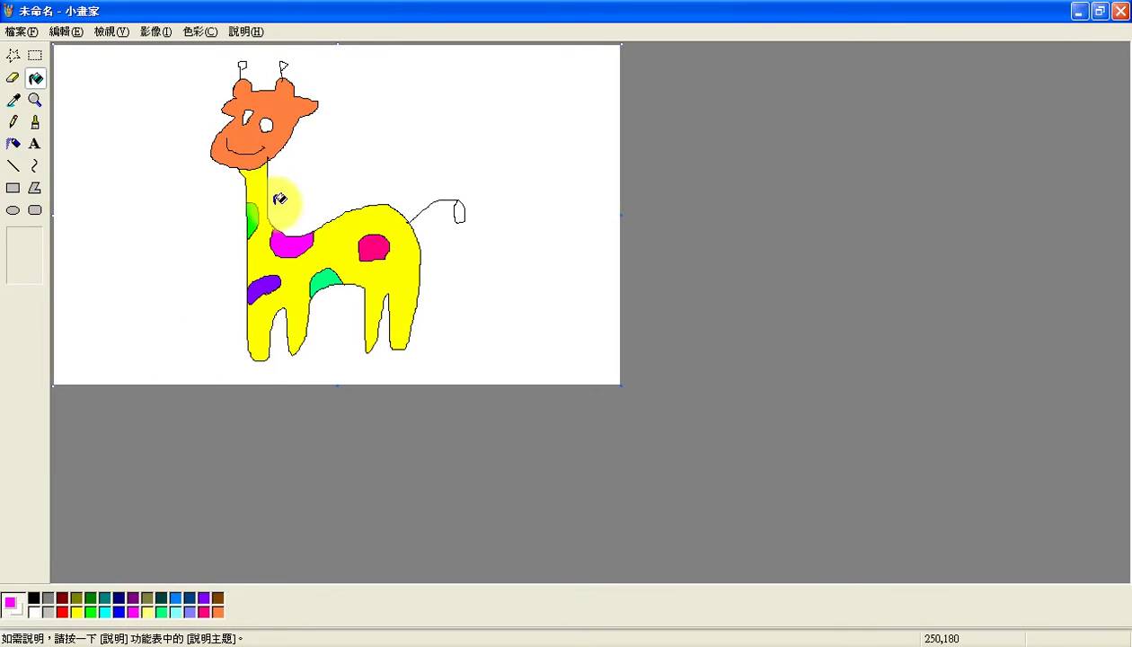
pyautogui.click(284, 63)
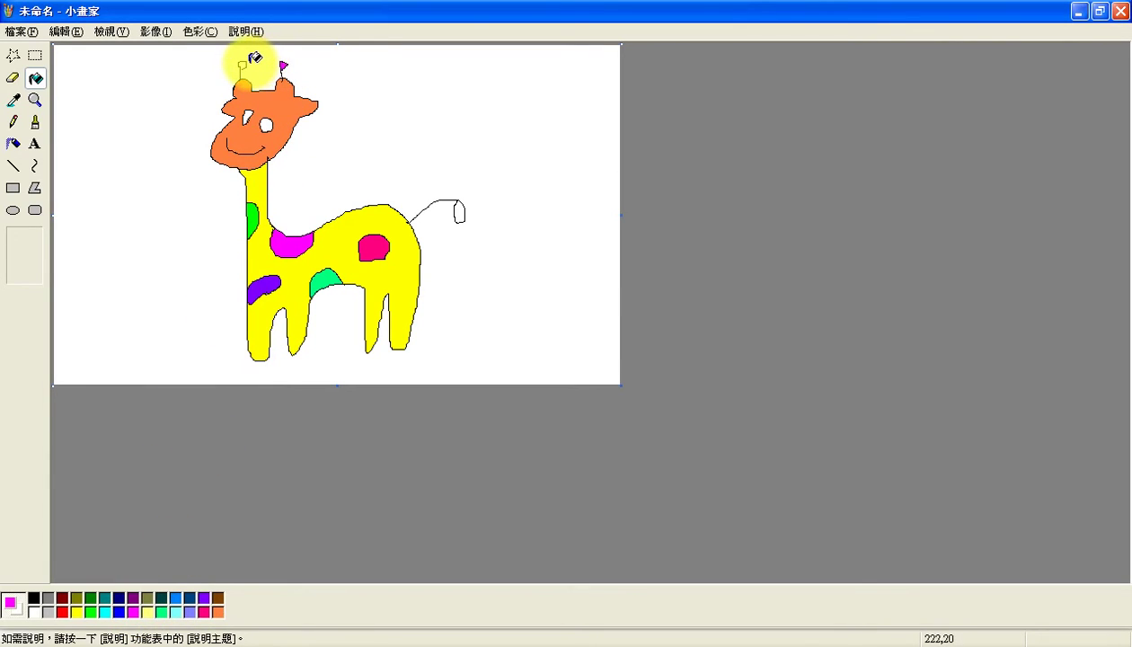
pyautogui.click(246, 61)
pyautogui.click(76, 61)
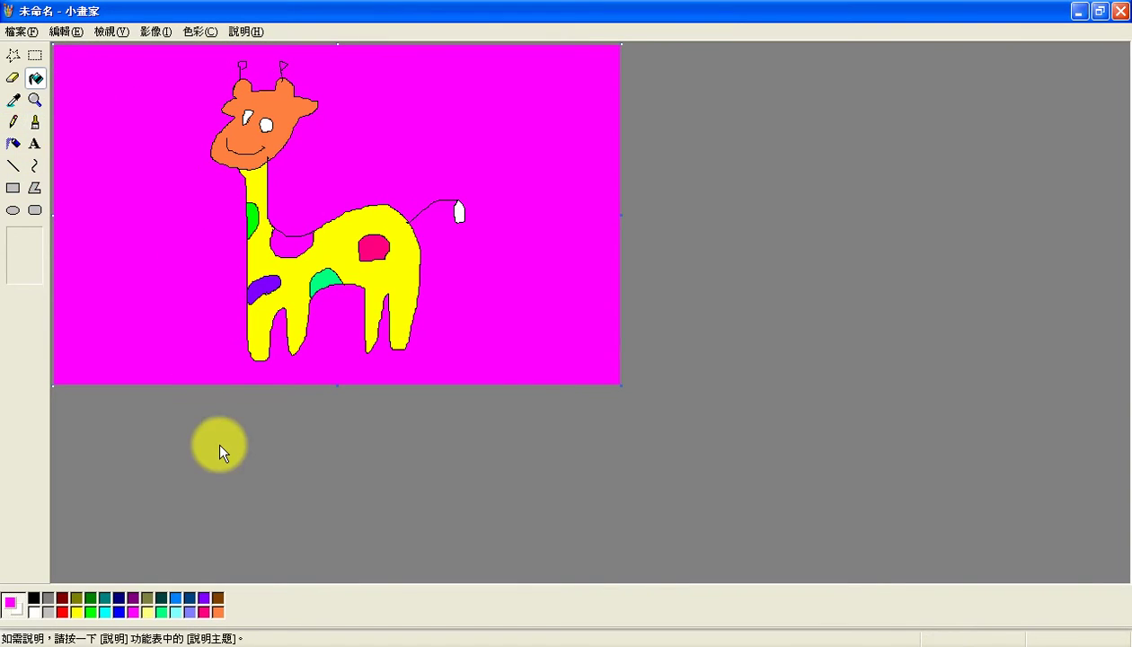
pyautogui.click(40, 611)
pyautogui.click(424, 101)
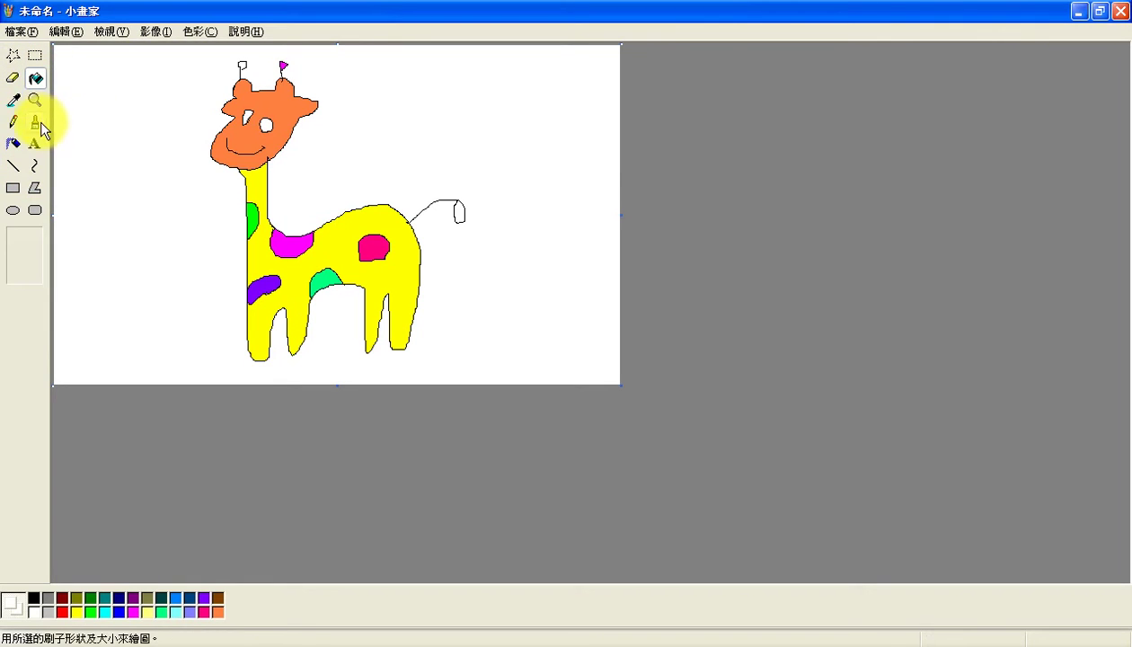
# - Close the gap in the outline of the giraffe's unfilled horn tip with a black pencil stroke
pyautogui.click(12, 121)
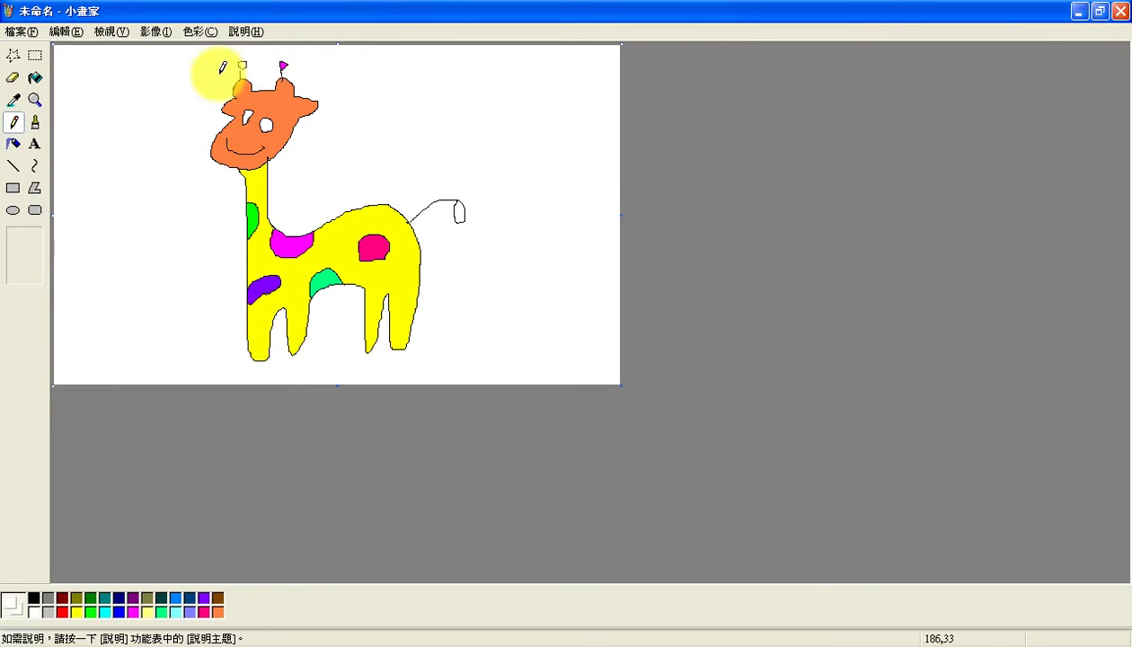
pyautogui.click(36, 598)
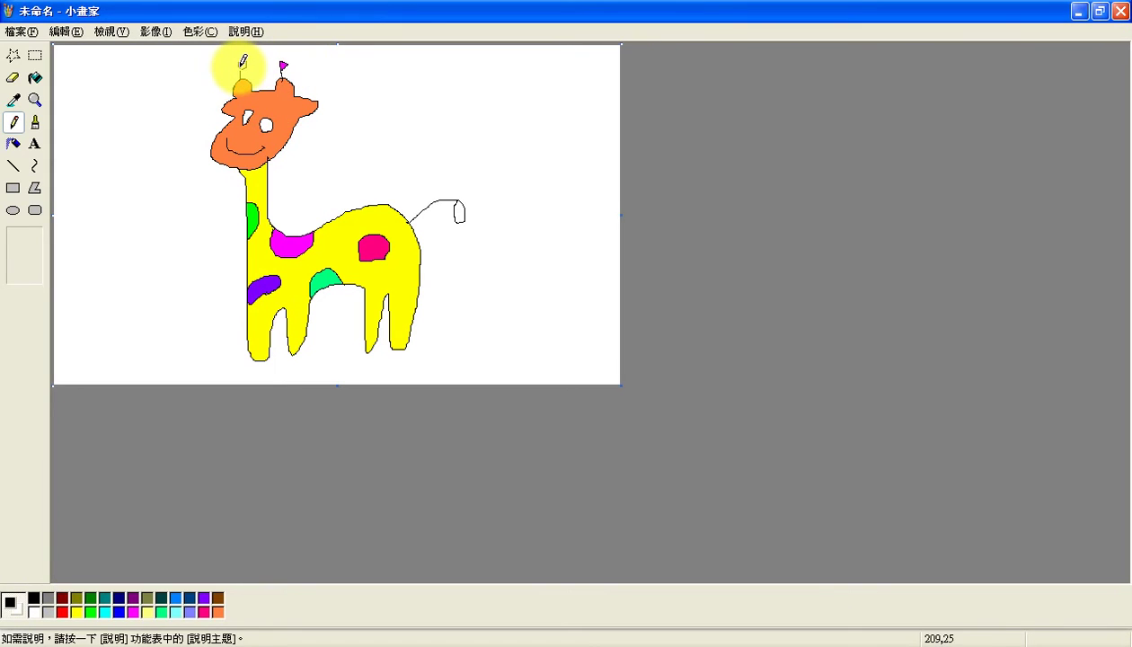
pyautogui.moveTo(242, 74); pyautogui.dragTo(242, 70)
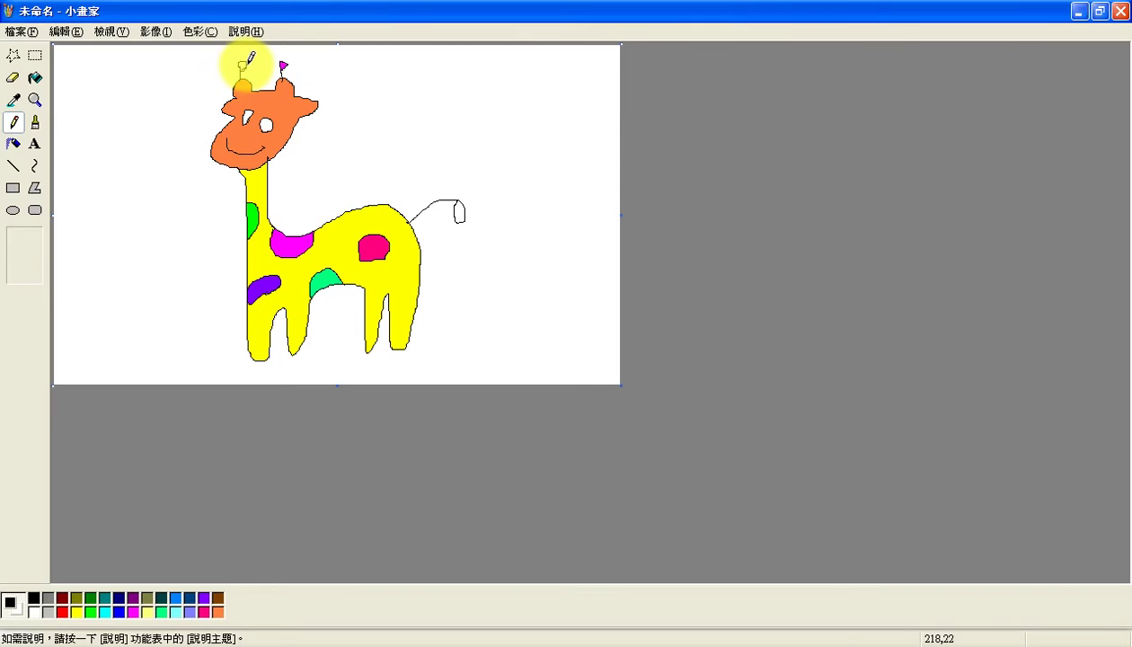
# - Fill the remaining horn tip with crimson pink, and both eyes and the tail tip with cyan
pyautogui.click(35, 78)
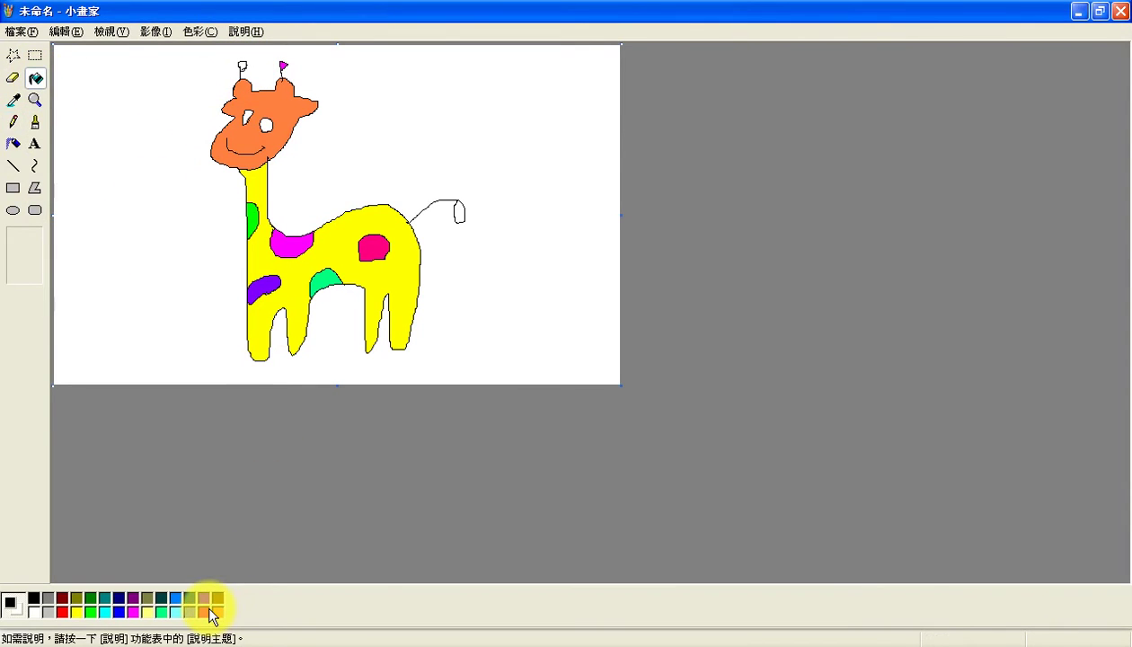
pyautogui.click(241, 65)
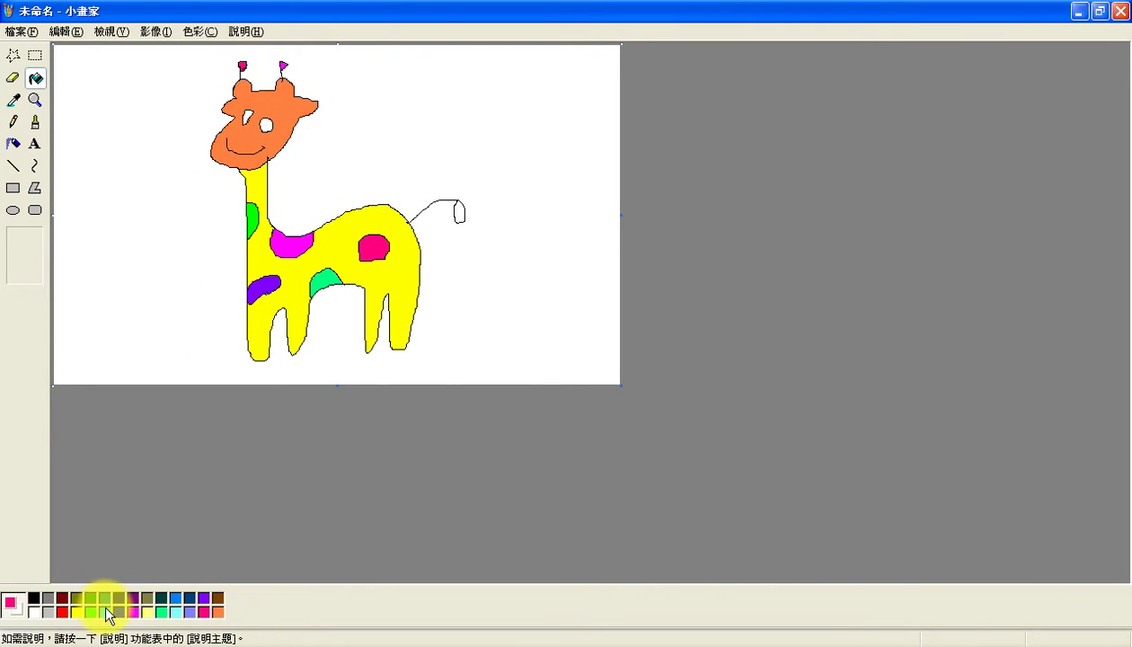
pyautogui.click(265, 125)
pyautogui.click(248, 116)
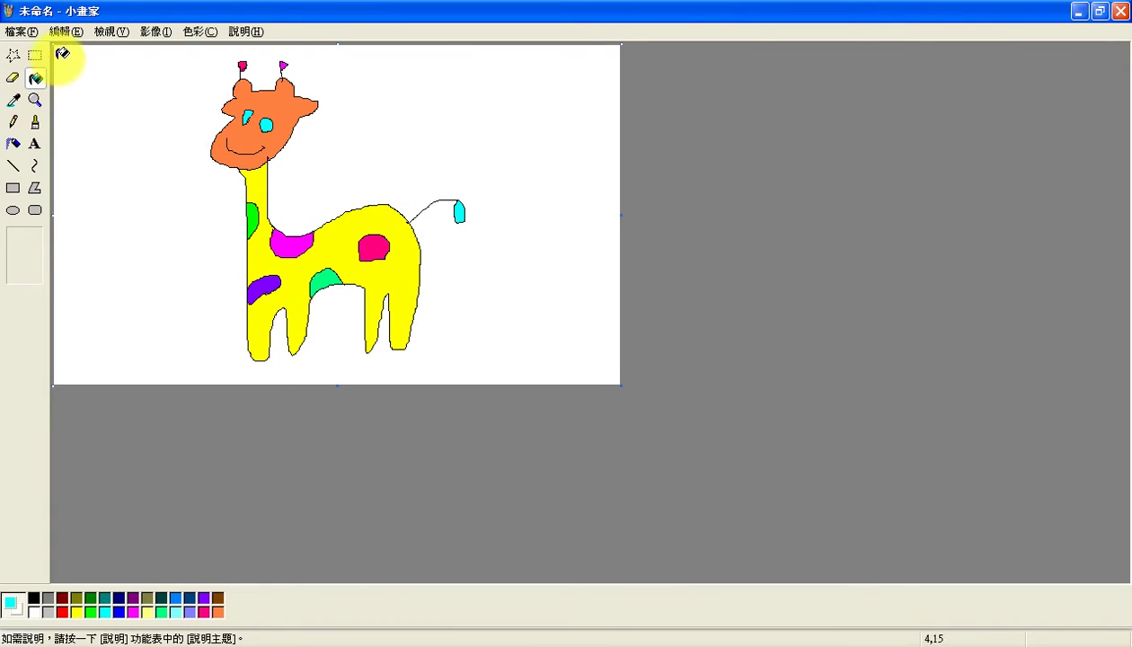
# - Save the giraffe drawing to the desktop (桌面) as 長頸鹿00 in PNG format
pyautogui.click(31, 33)
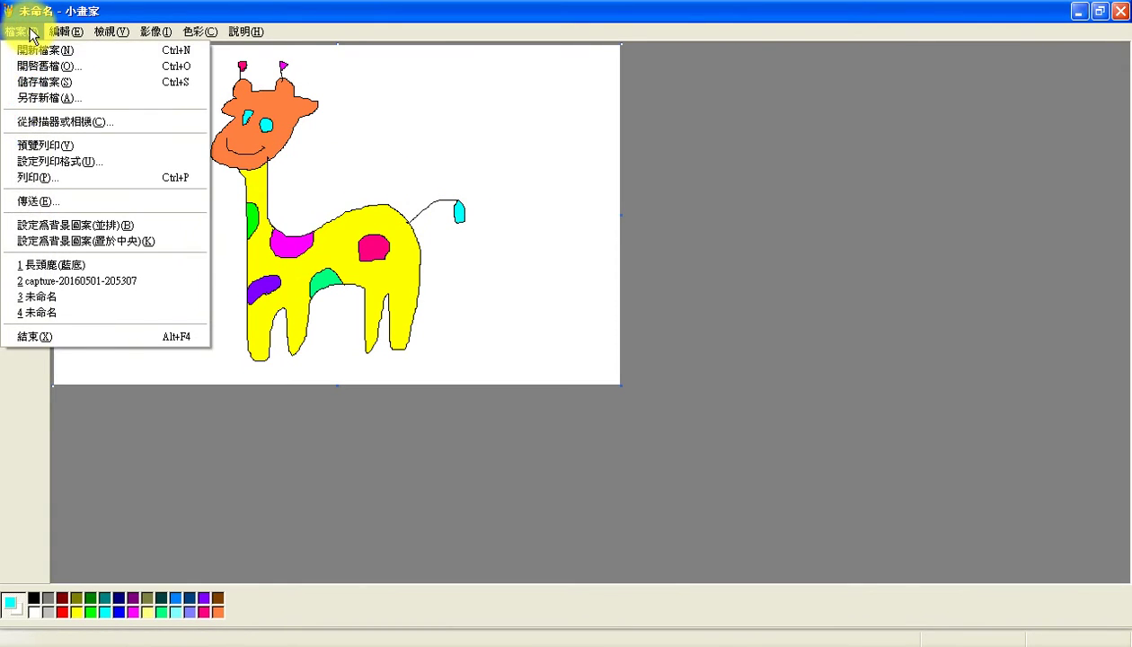
pyautogui.click(65, 83)
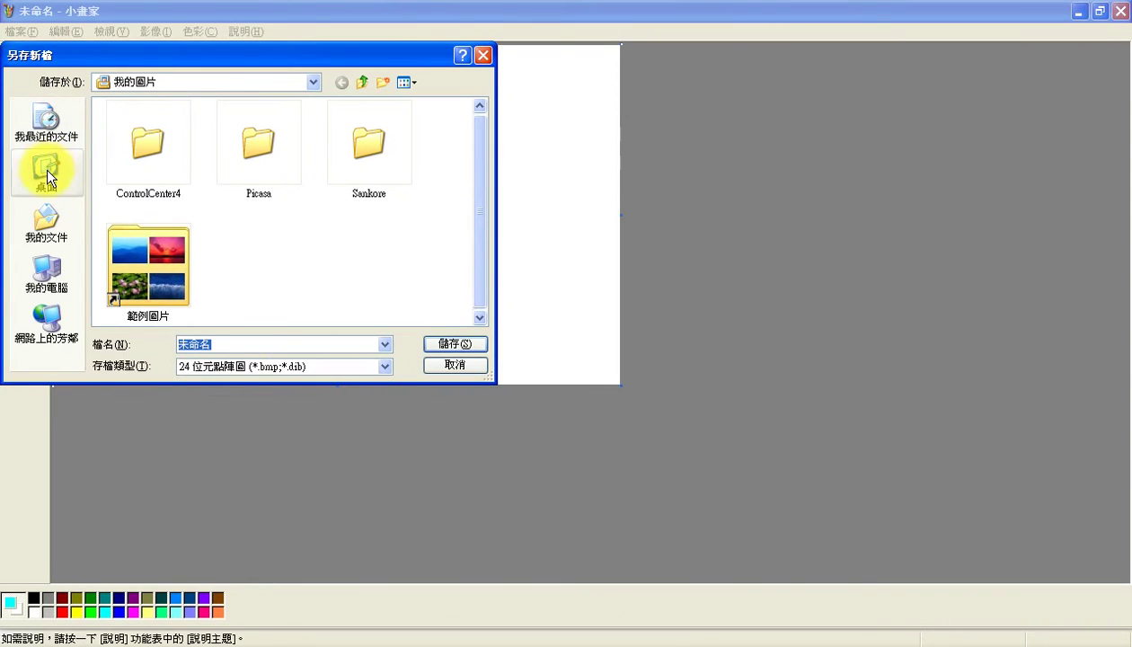
pyautogui.click(47, 168)
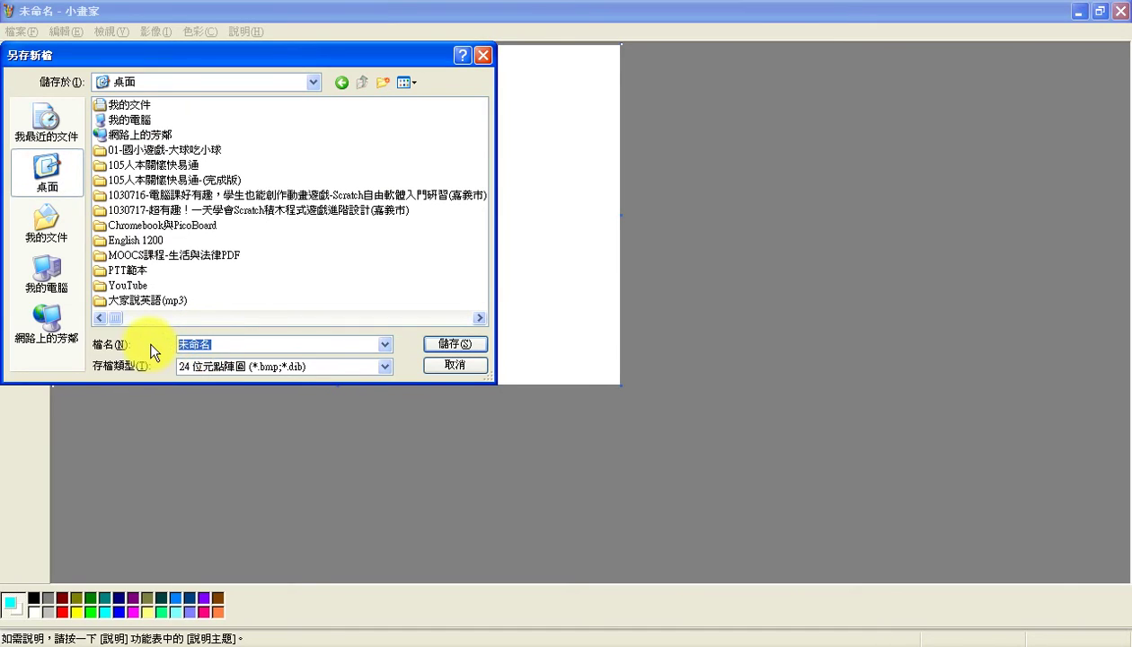
pyautogui.write('長井名')
pyautogui.write('鹿00')
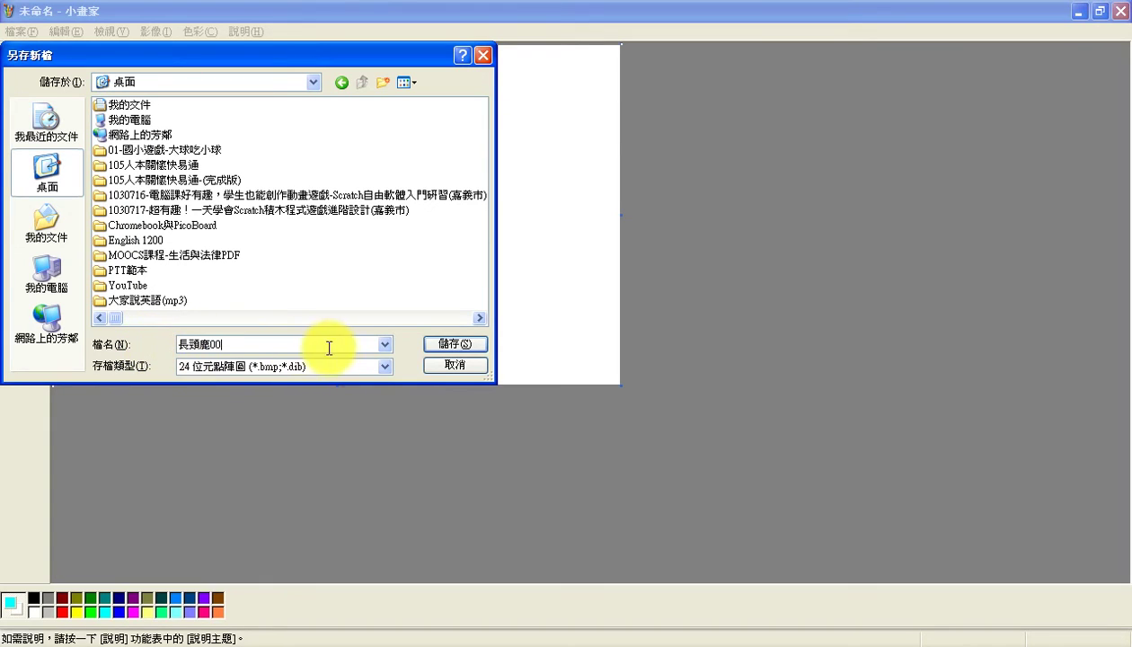
pyautogui.click(381, 367)
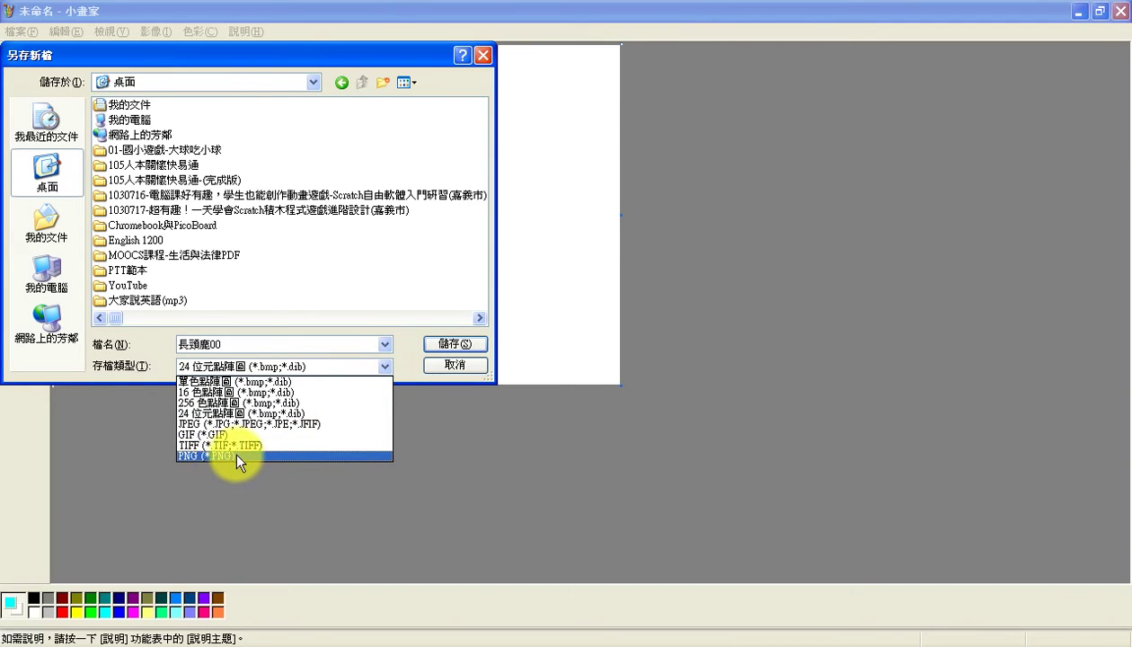
pyautogui.click(226, 456)
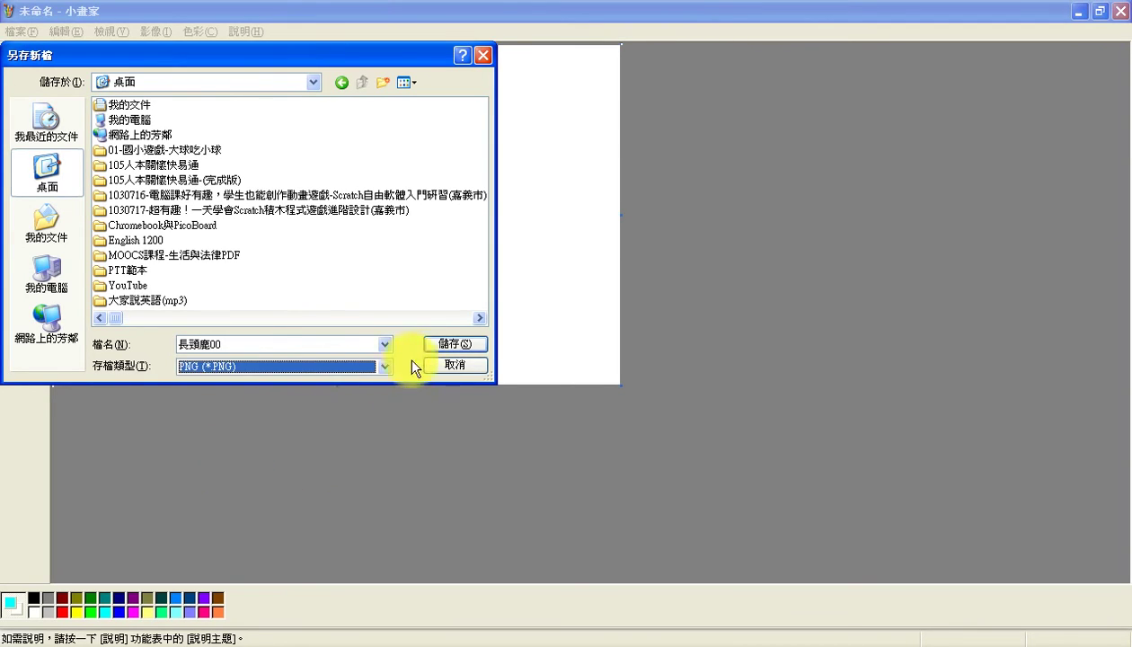
pyautogui.click(443, 345)
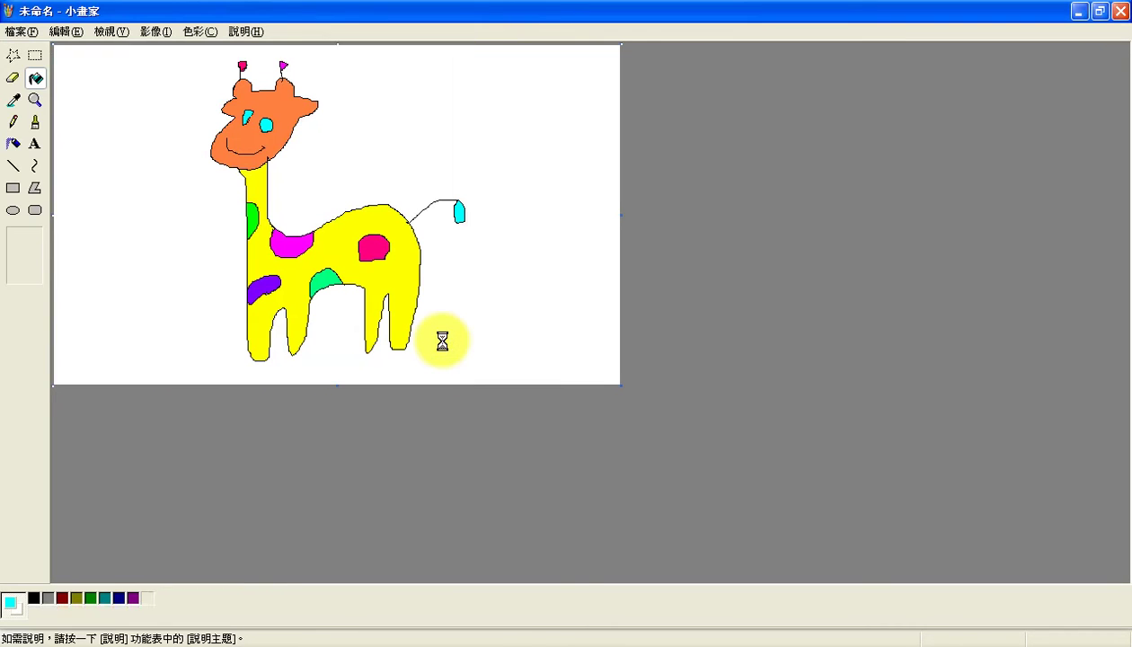
# - Close the drawing program and move the 長頸鹿00 file to the free desktop spot just above the row of folders
pyautogui.click(1120, 10)
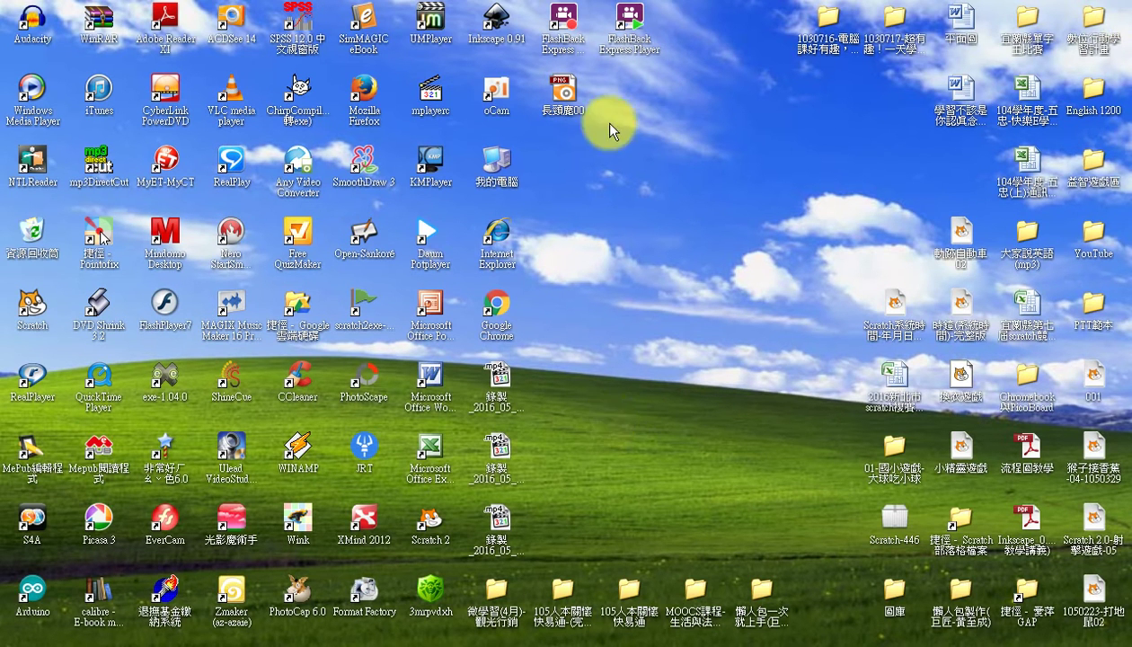
pyautogui.moveTo(561, 85); pyautogui.dragTo(574, 538)
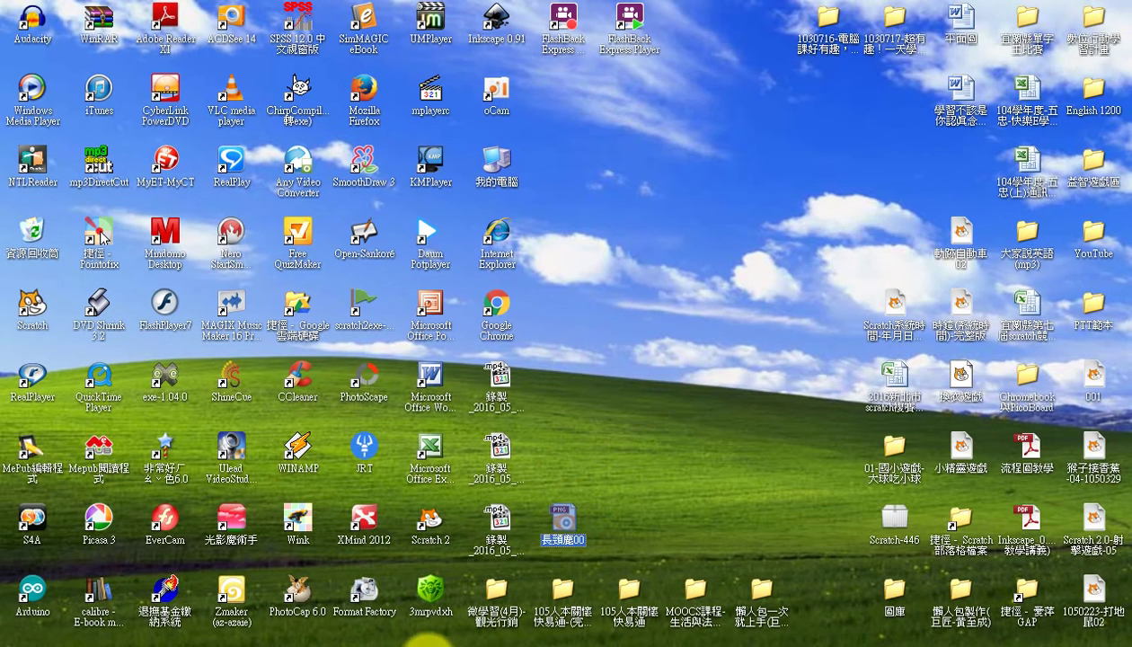
# - Switch to Scratch 2 and move the 雞蛋花(png) flower sprite to the left side of the stage
pyautogui.moveTo(385, 359); pyautogui.dragTo(79, 281)
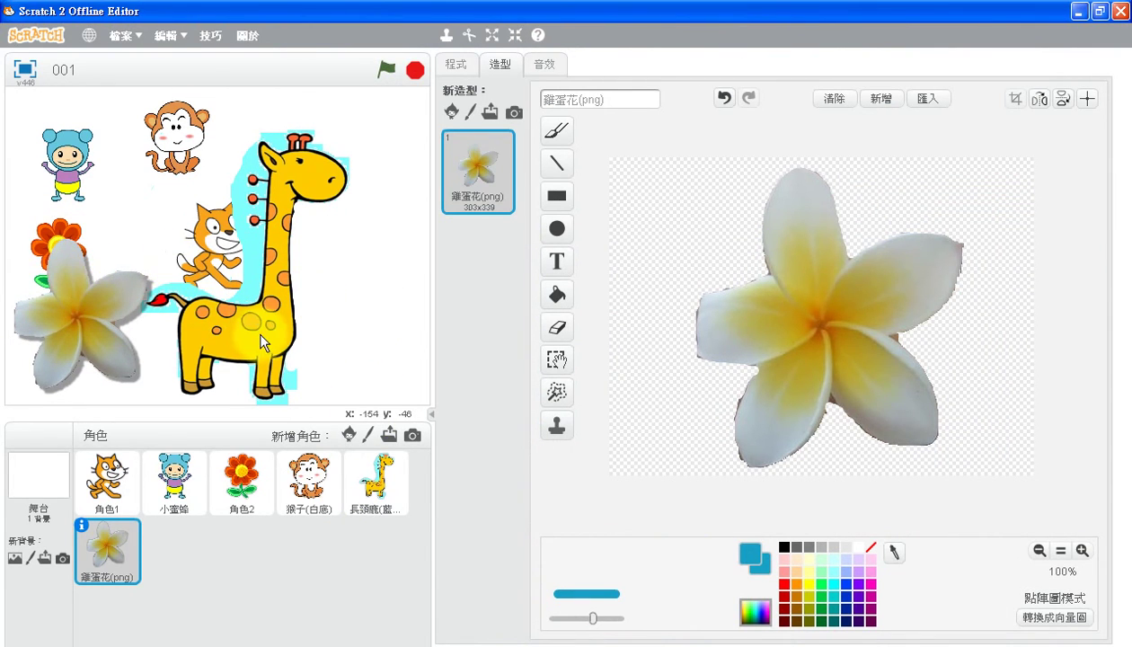
# - Shrink the blue-backed giraffe sprite, place it just right of the flower sprite, and move the cat up and left of the giraffe
pyautogui.moveTo(229, 323); pyautogui.dragTo(220, 312)
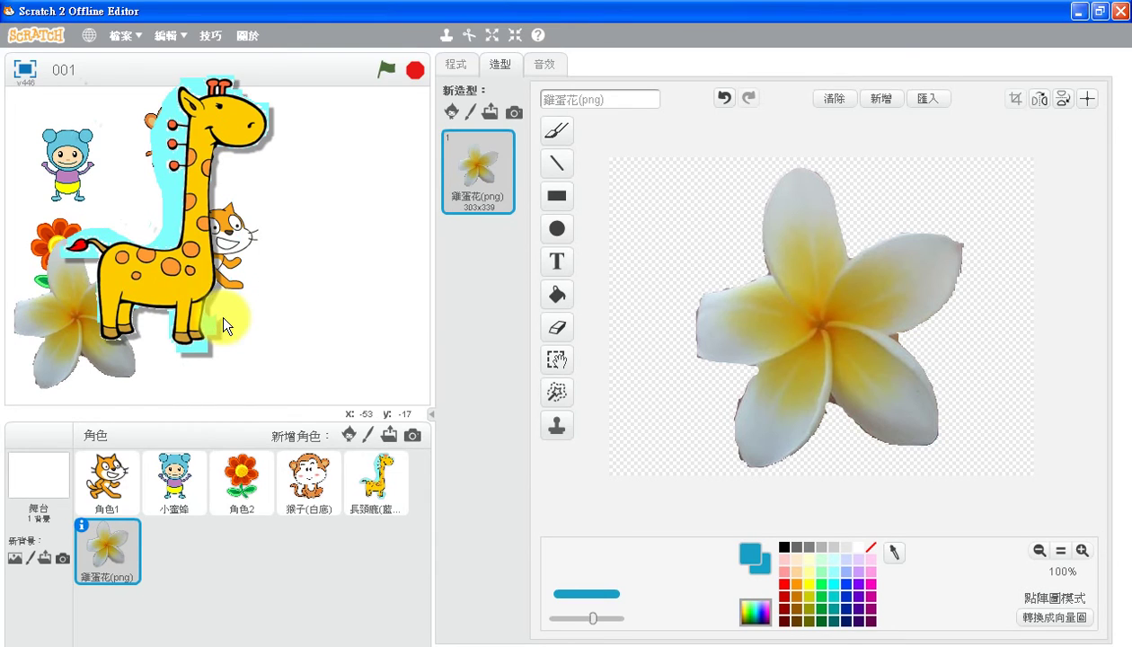
pyautogui.click(512, 36)
pyautogui.click(154, 276)
pyautogui.moveTo(176, 243); pyautogui.dragTo(142, 200)
pyautogui.click(143, 210)
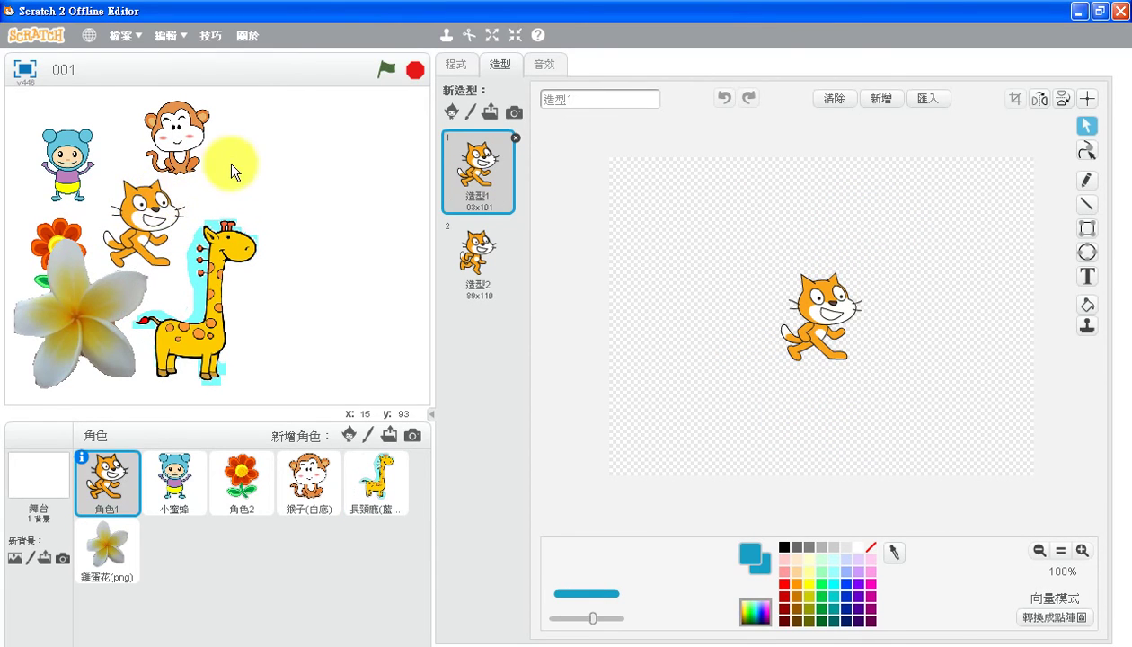
# - Try to import the 長頸鹿00 PNG from the desktop (桌面) as a new sprite
pyautogui.click(458, 64)
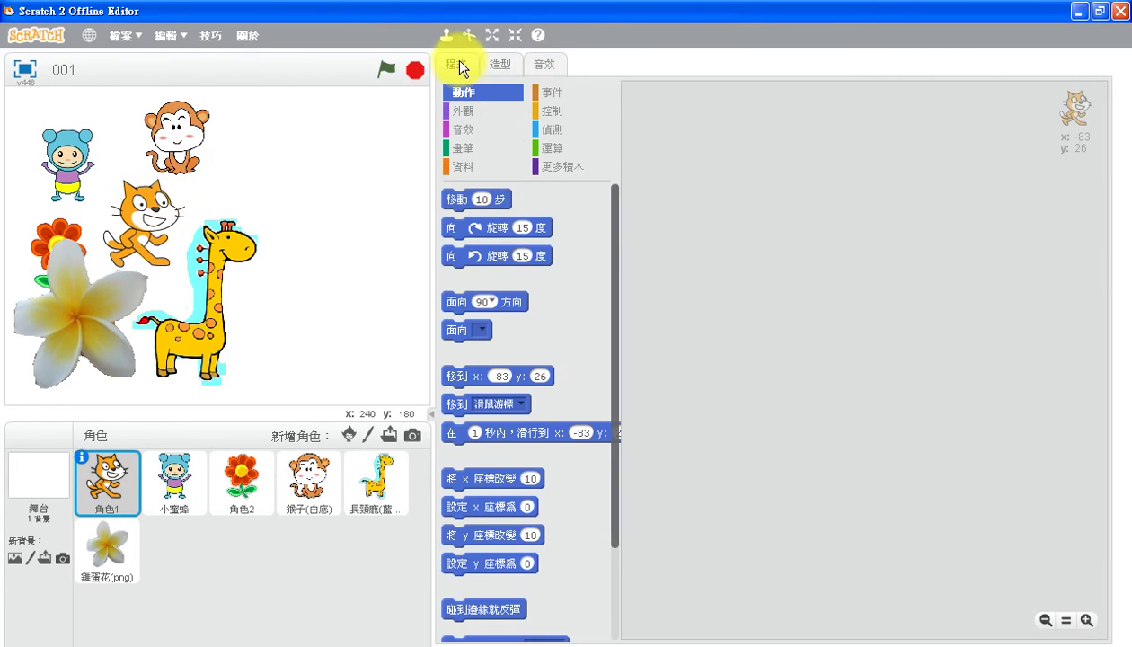
pyautogui.click(390, 433)
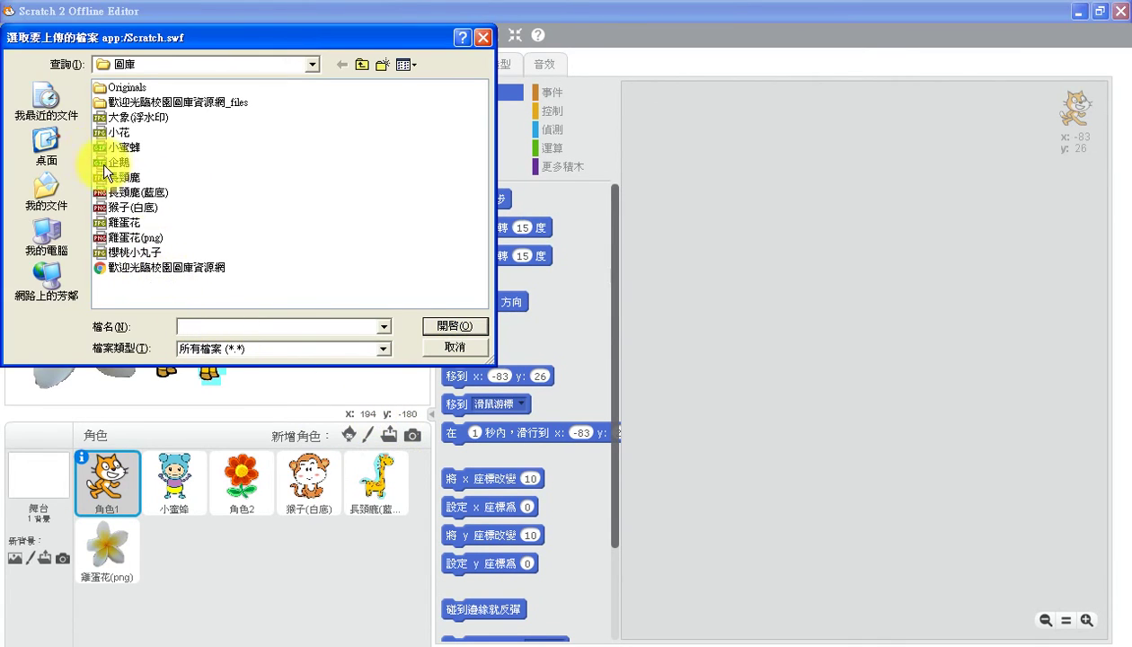
pyautogui.click(32, 144)
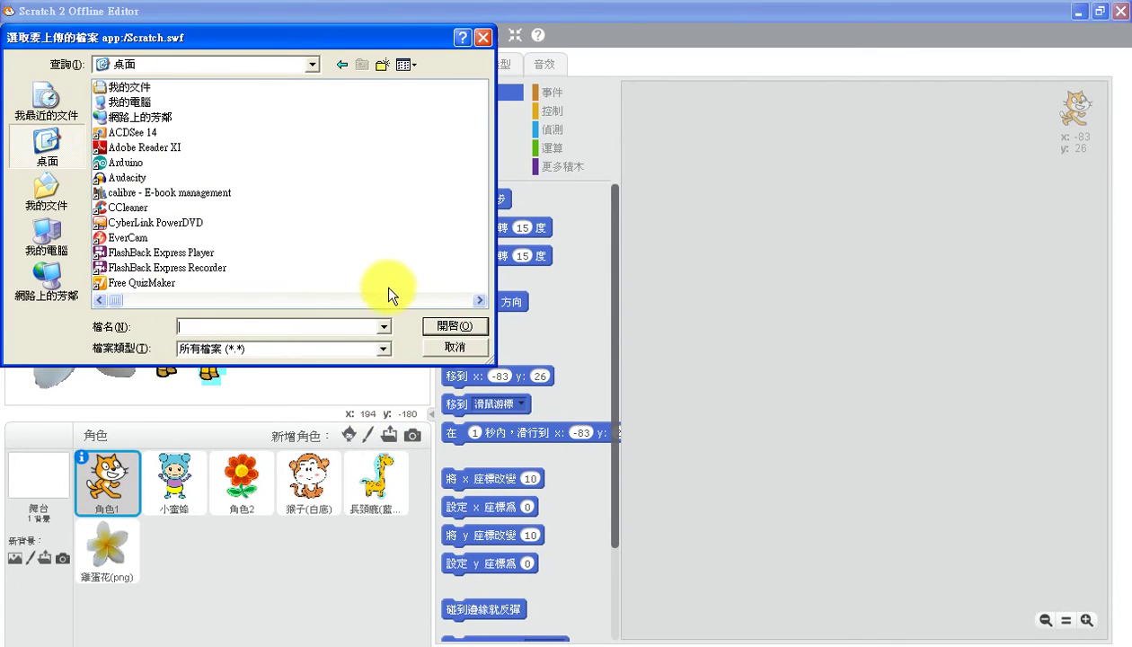
pyautogui.scroll(-4, 422, 308)
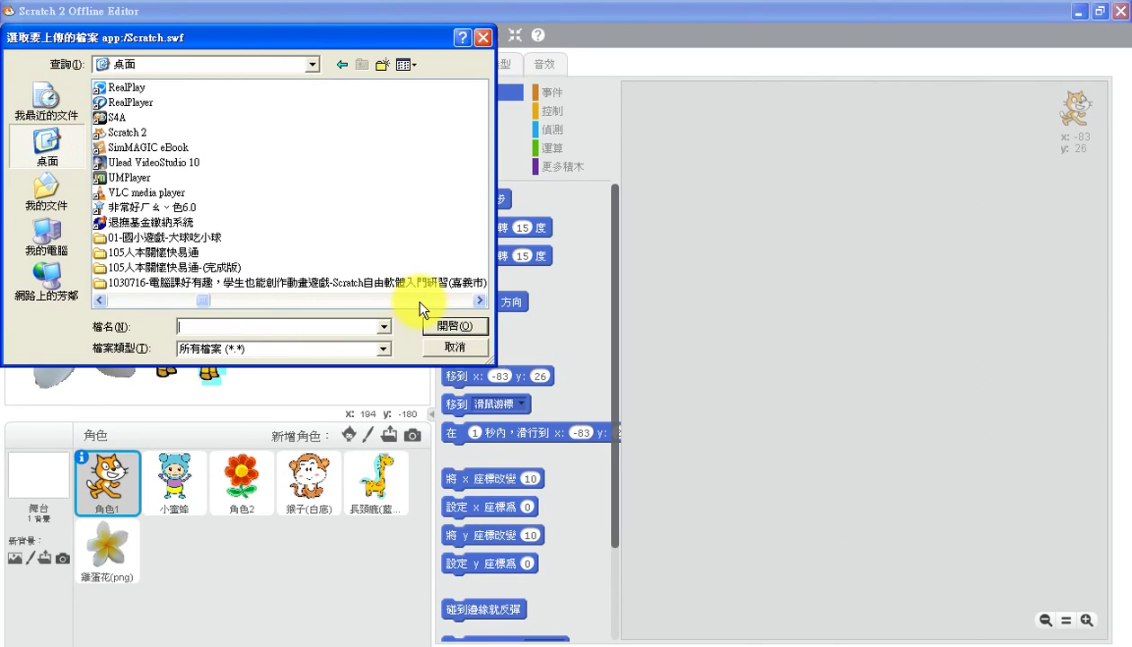
pyautogui.scroll(-3, 422, 309)
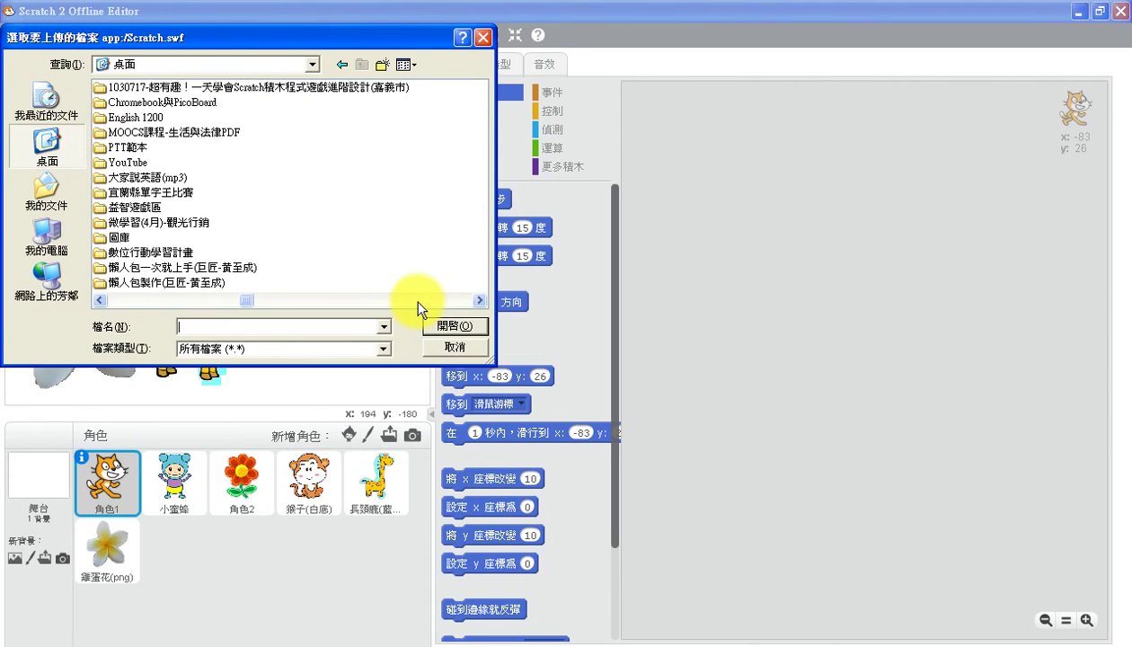
pyautogui.scroll(-3, 422, 309)
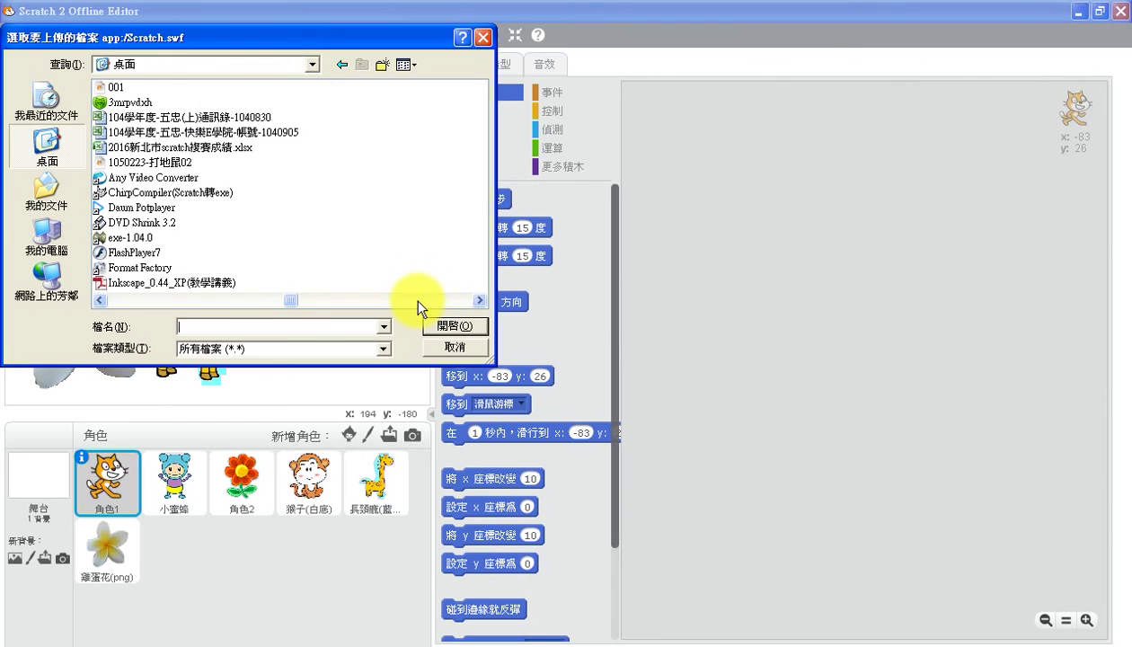
pyautogui.scroll(-3, 420, 307)
pyautogui.scroll(-3, 424, 301)
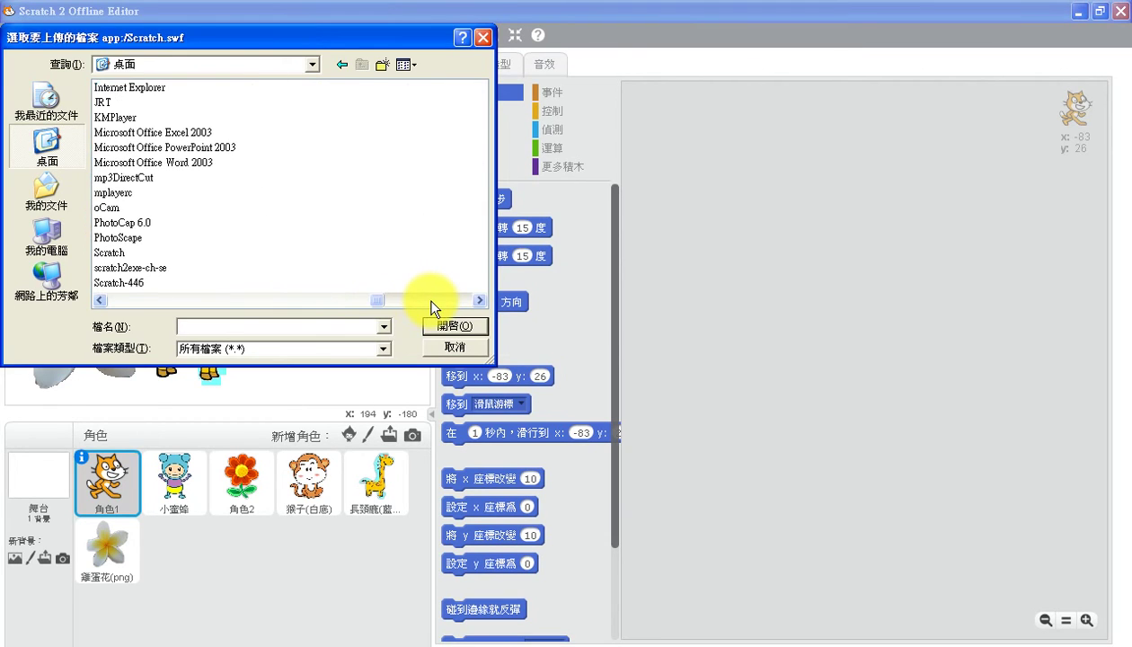
pyautogui.scroll(-3, 437, 300)
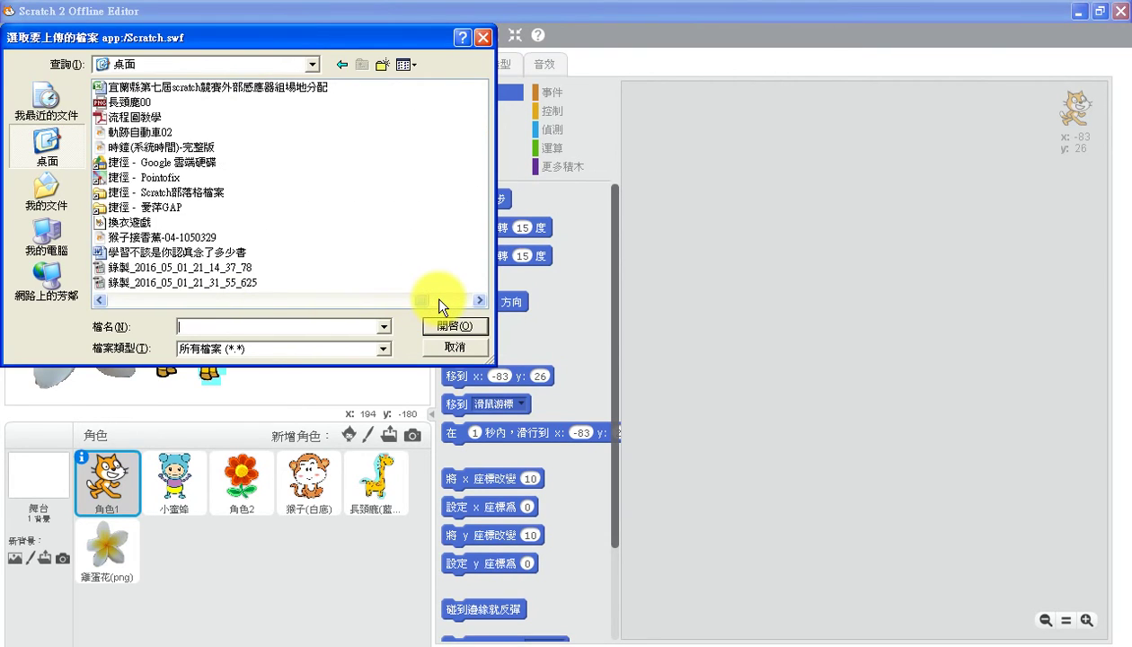
pyautogui.click(112, 102)
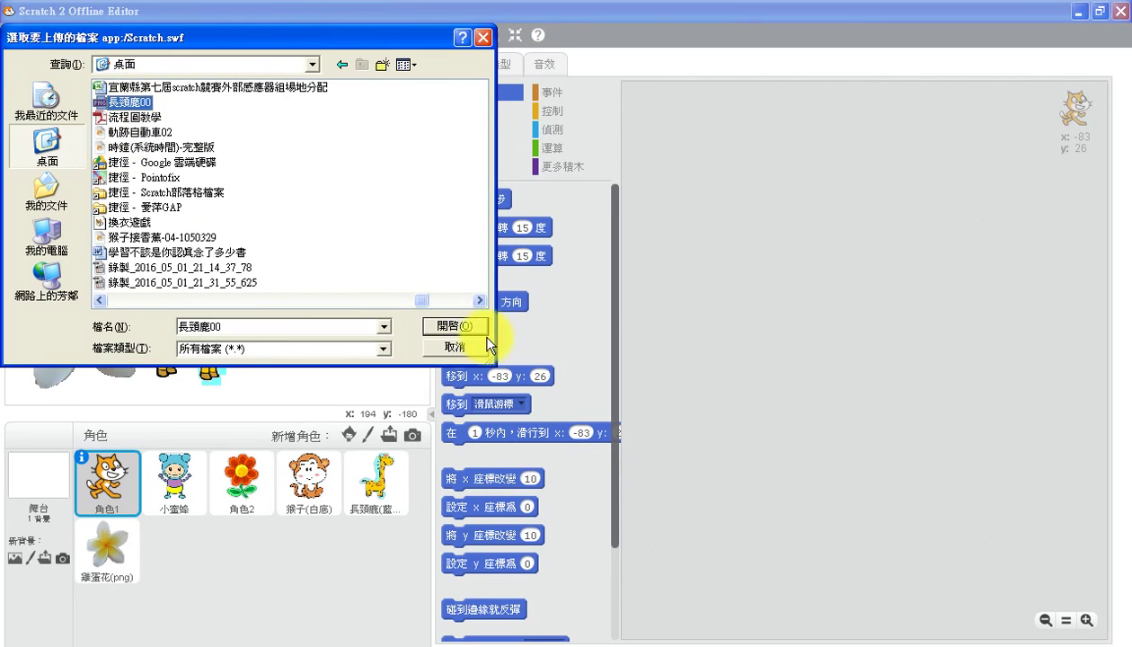
pyautogui.click(454, 327)
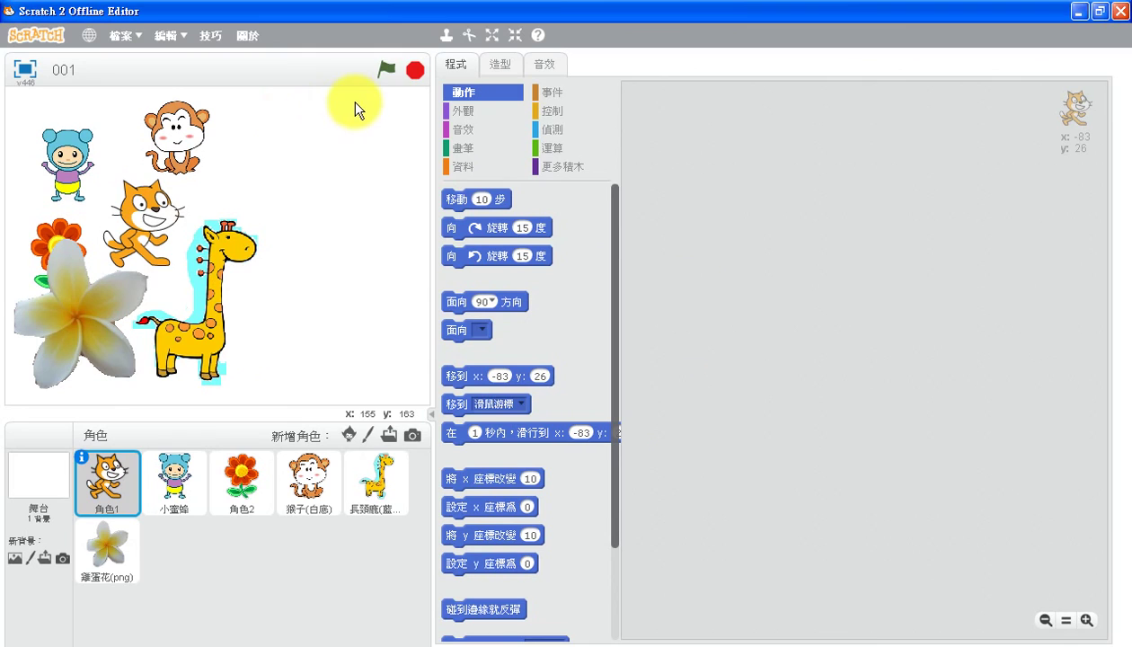
# - Import the 長頸鹿00 picture file from the desktop as a new sprite
pyautogui.click(387, 436)
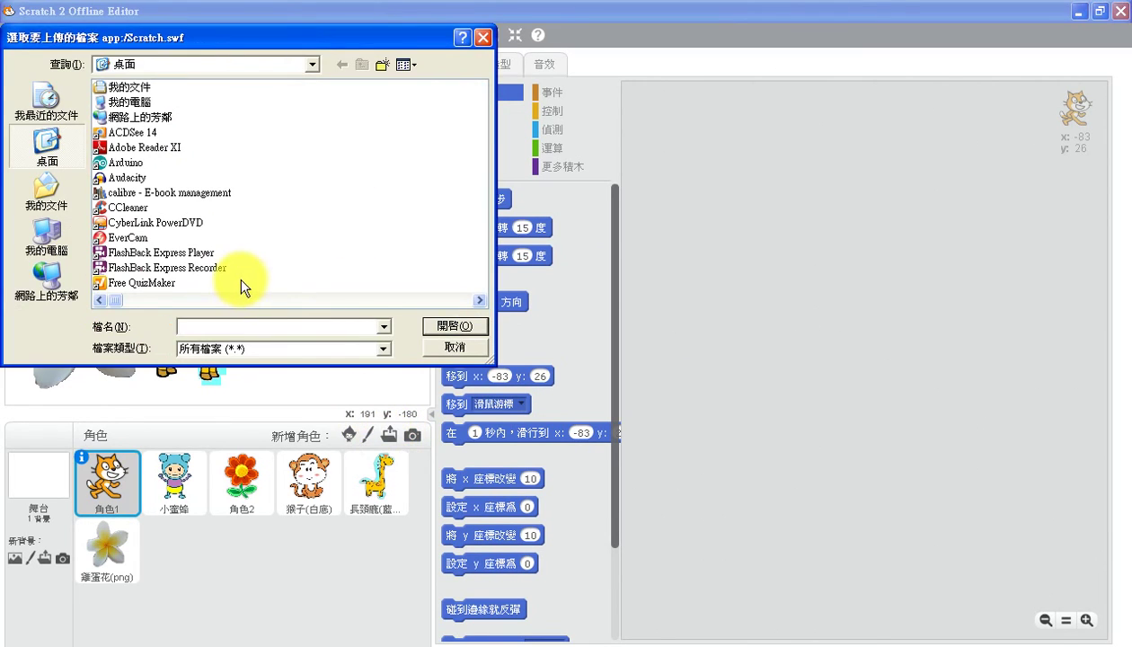
pyautogui.moveTo(114, 298); pyautogui.dragTo(440, 314)
pyautogui.click(135, 102)
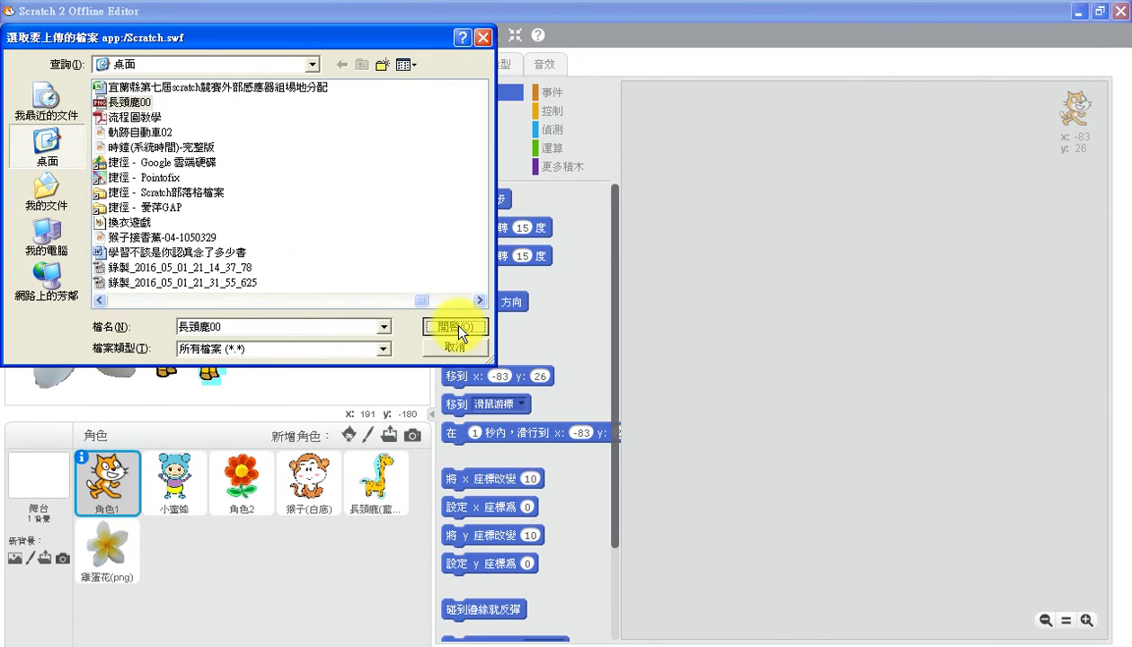
pyautogui.click(458, 327)
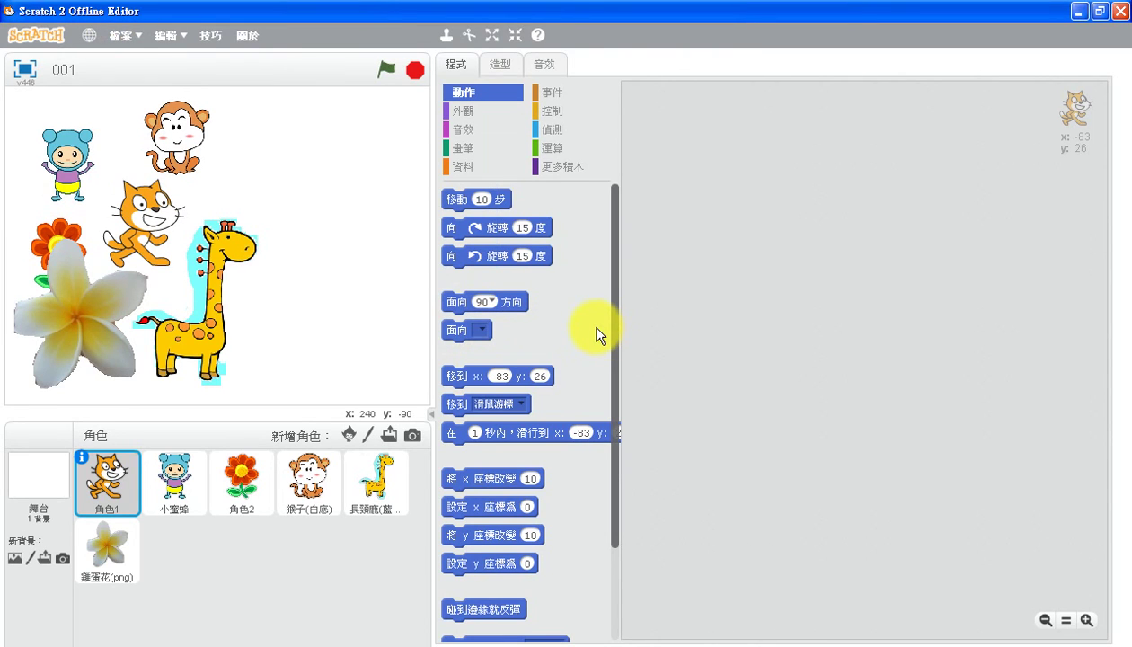
pyautogui.moveTo(203, 320); pyautogui.dragTo(244, 266)
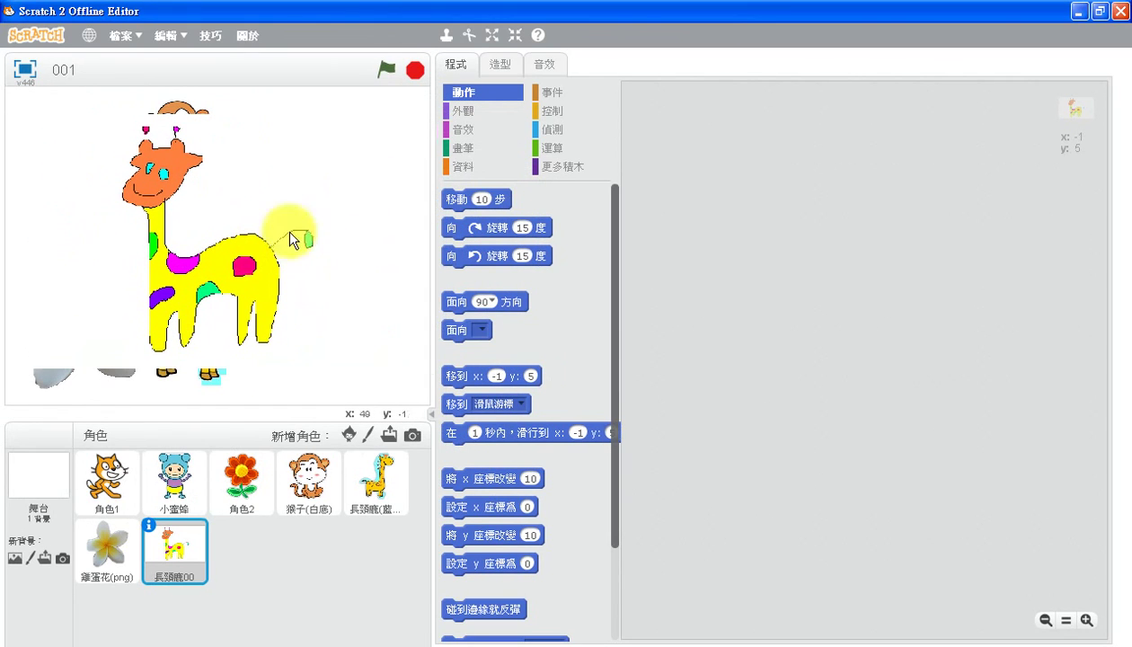
# - Make the white background of the 長頸鹿00 costume transparent with a transparent fill
pyautogui.click(502, 63)
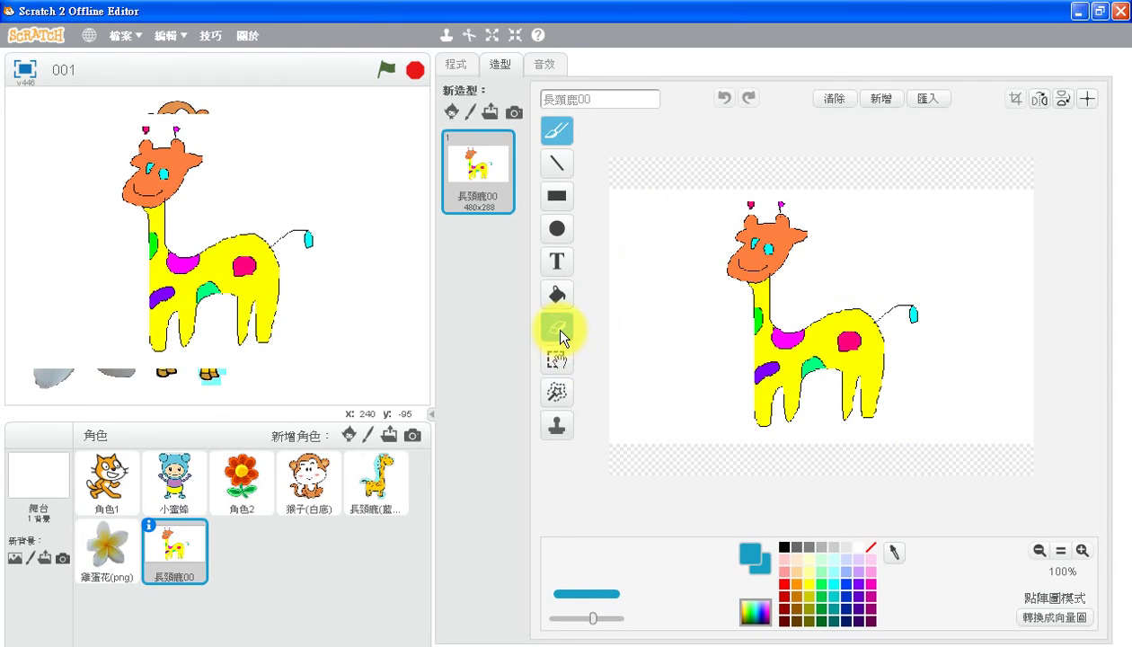
pyautogui.click(870, 546)
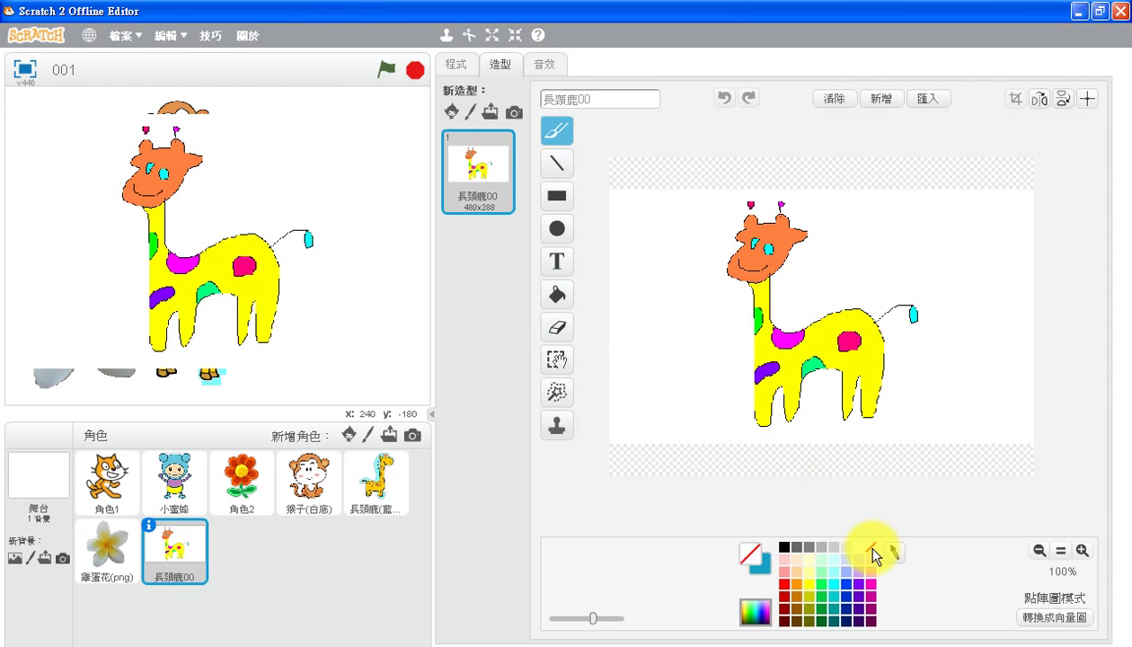
pyautogui.click(564, 295)
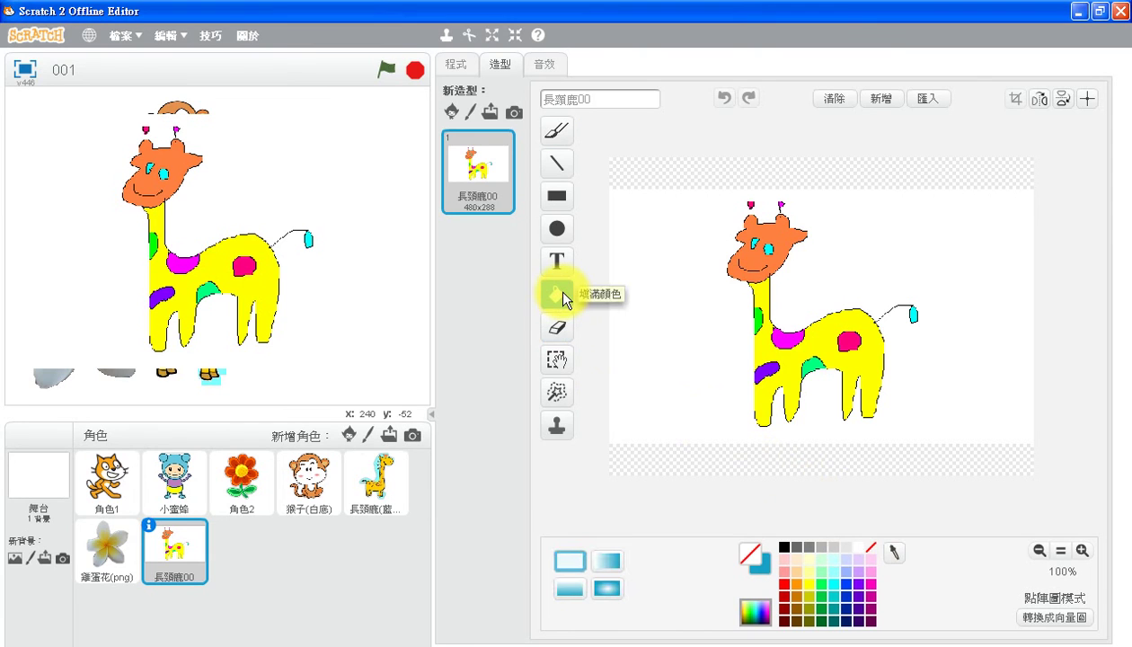
pyautogui.click(682, 301)
# - Move the multicoloured 長頸鹿00 giraffe to the right side of the stage and shrink it to about two-thirds of its size
pyautogui.moveTo(384, 274); pyautogui.dragTo(386, 269)
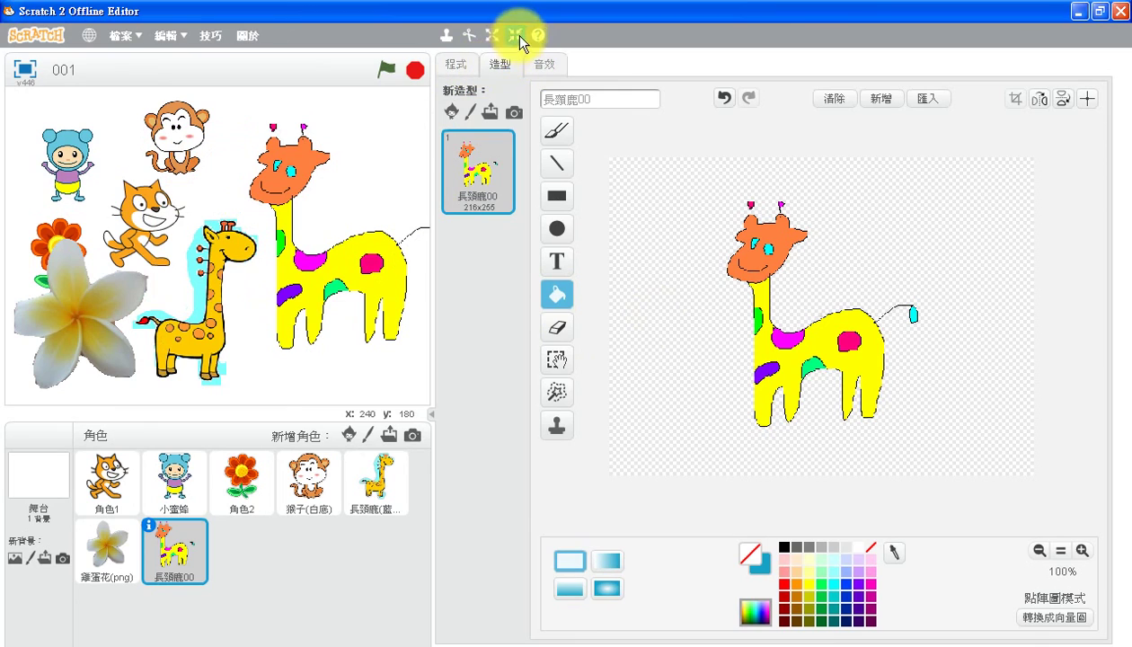
pyautogui.click(515, 35)
pyautogui.click(352, 242)
pyautogui.click(355, 248)
pyautogui.click(354, 248)
pyautogui.click(359, 254)
pyautogui.click(360, 254)
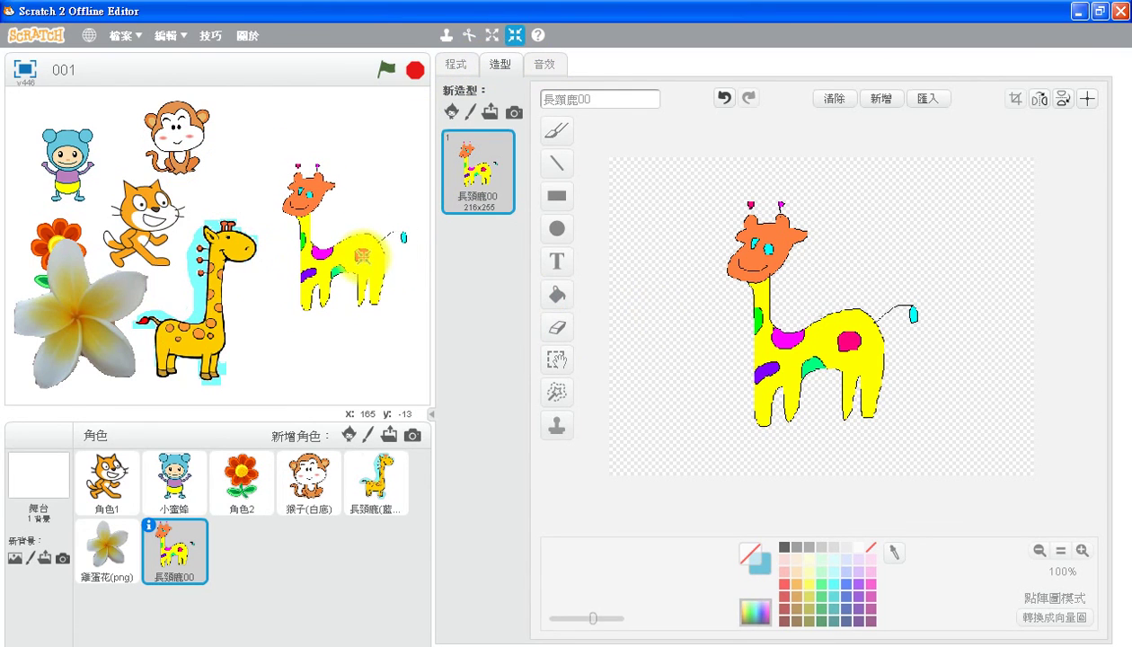
pyautogui.moveTo(337, 252)
pyautogui.mouseDown()
pyautogui.moveTo(351, 206)
pyautogui.moveTo(341, 232)
pyautogui.mouseUp()
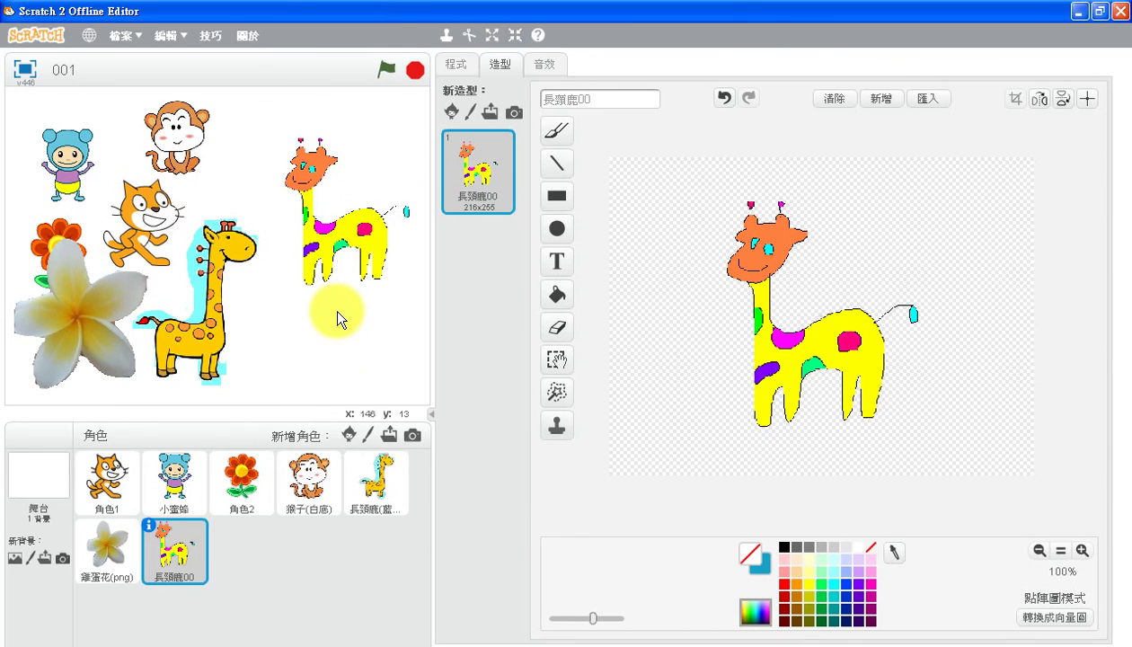